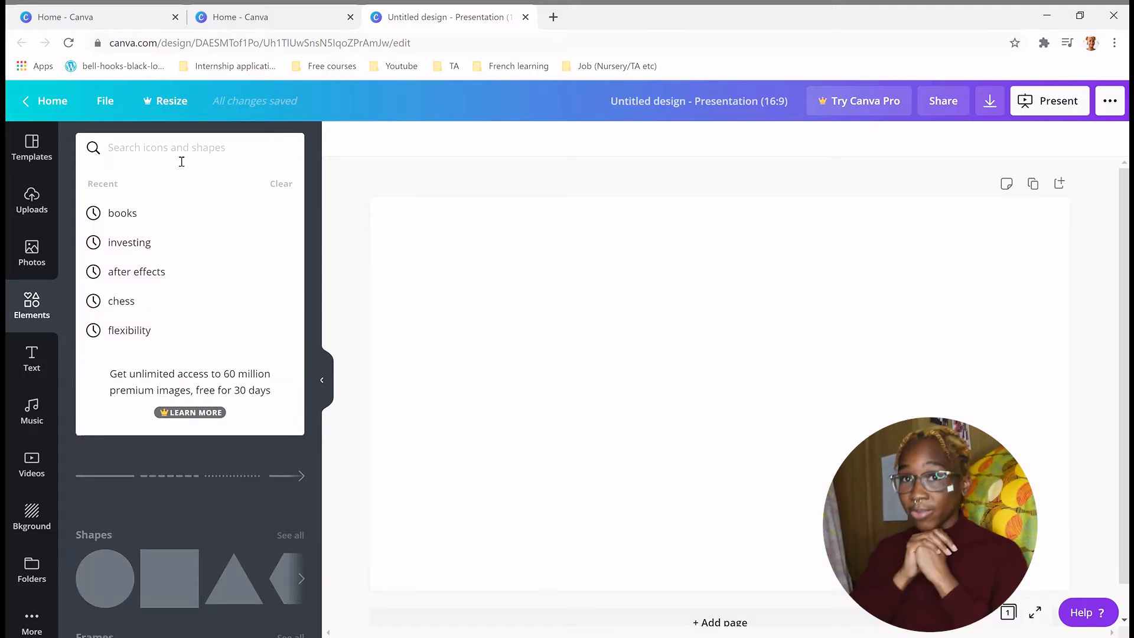
Step: Search the elements library for "investing" and look through the graphics for one that suits the board
{"action": "type", "text": "investing"}
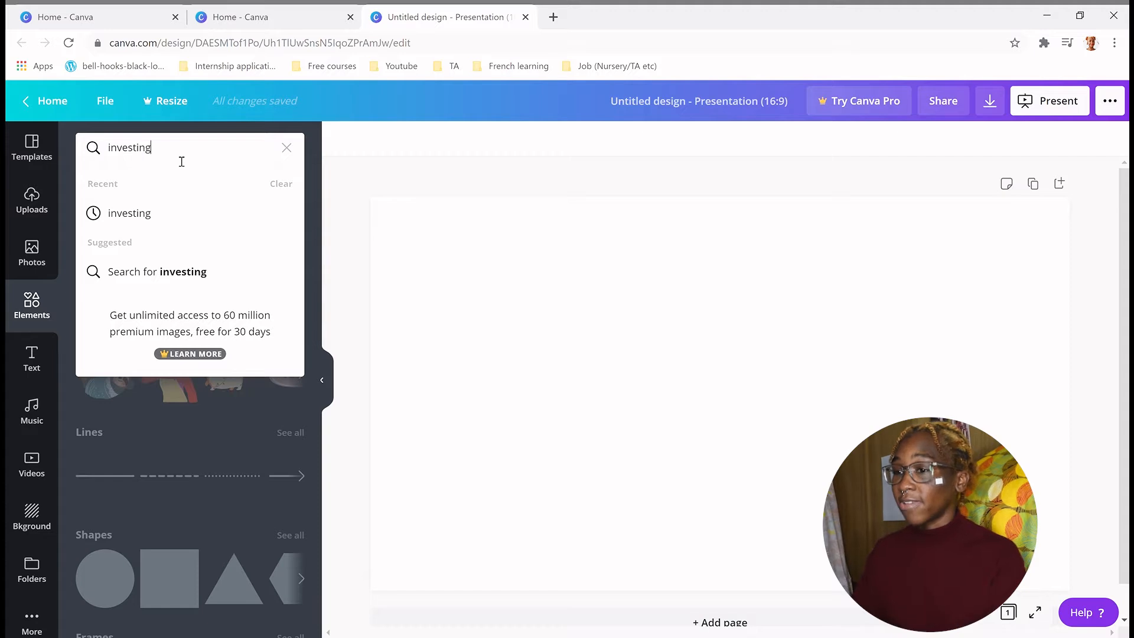
{"action": "key", "text": "Return"}
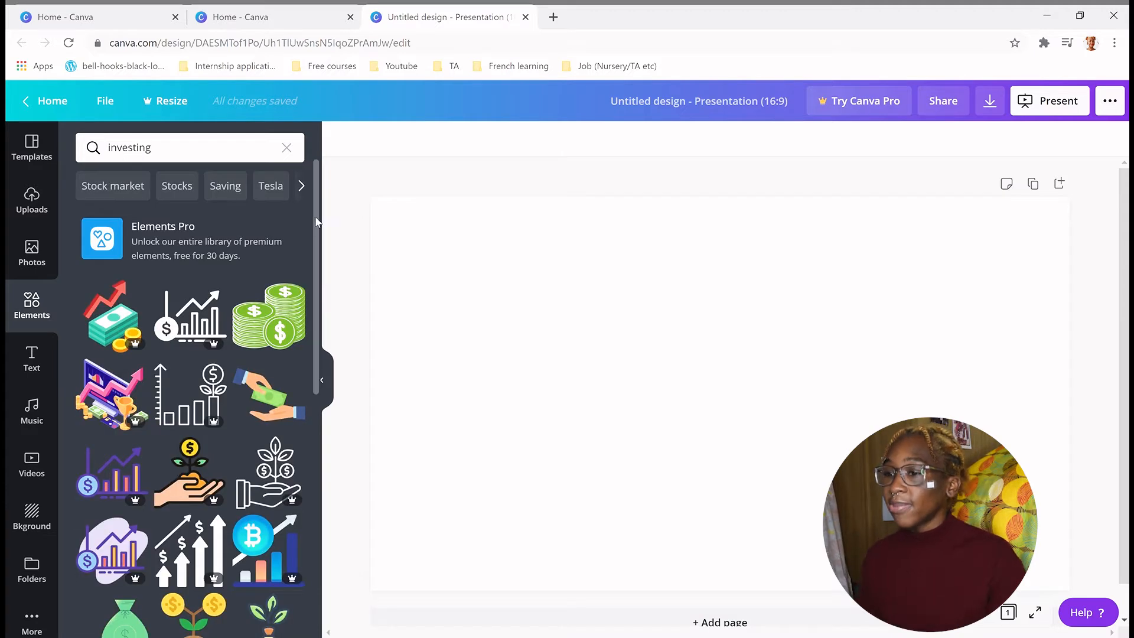
{"action": "scroll", "coordinate": [305, 366], "scroll_direction": "down", "scroll_amount": 6}
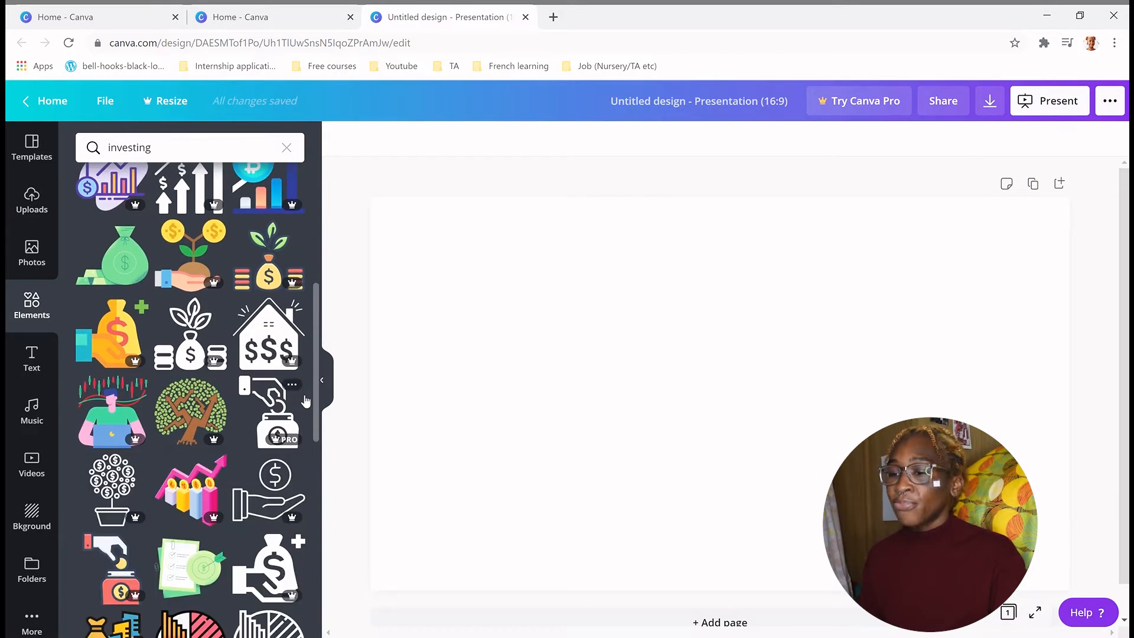
{"action": "left_click_drag", "start_coordinate": [313, 397], "coordinate": [318, 277]}
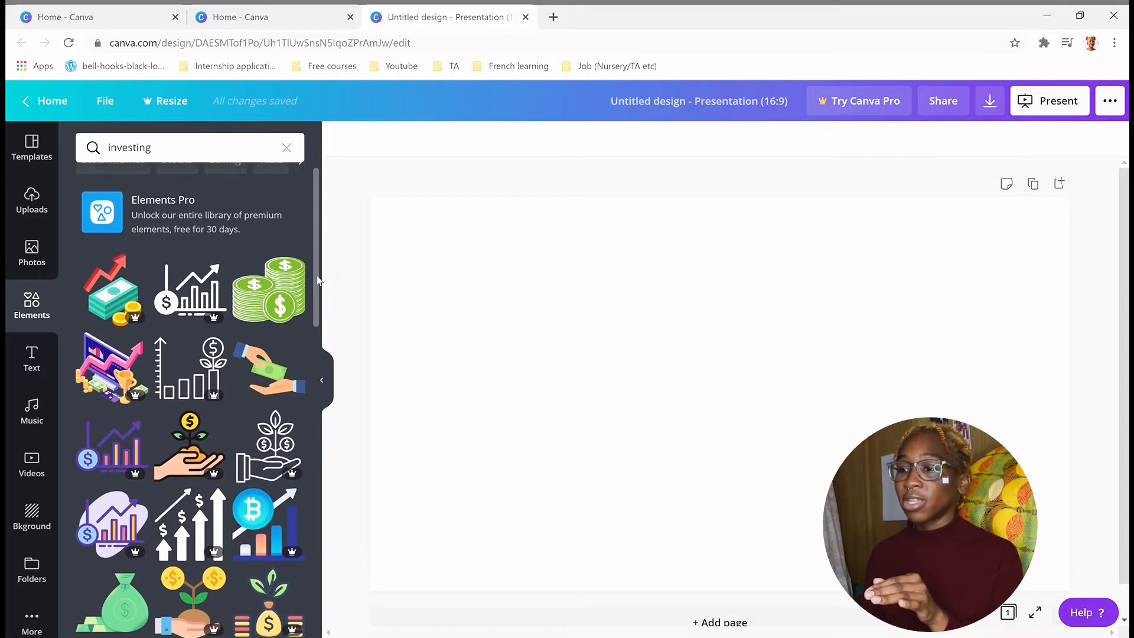
{"action": "scroll", "coordinate": [272, 307], "scroll_direction": "down", "scroll_amount": 1}
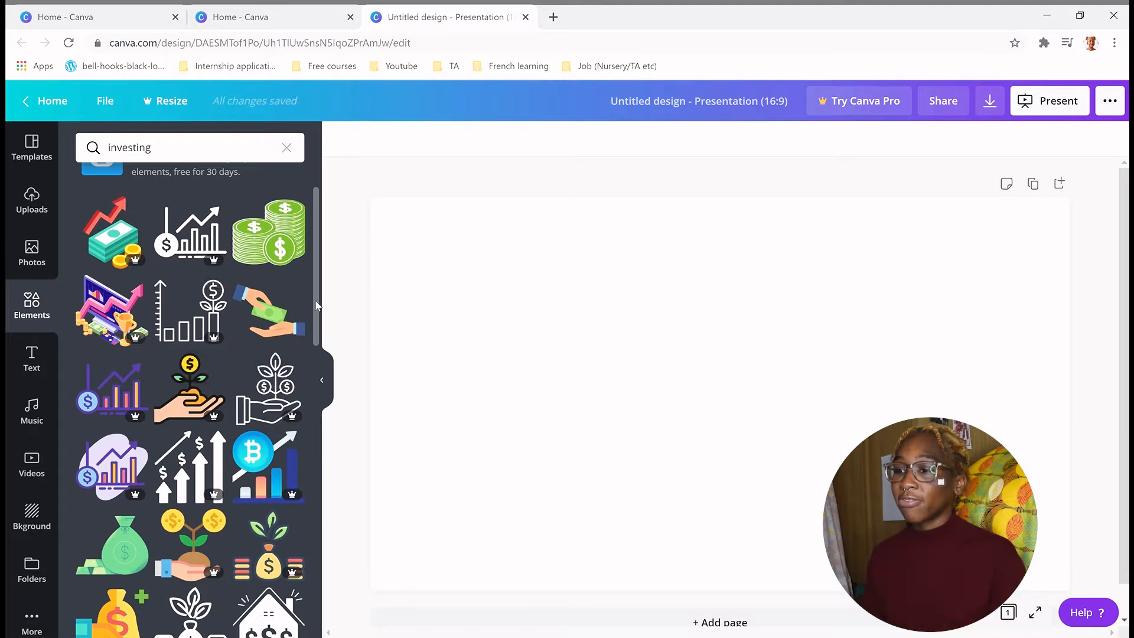
{"action": "scroll", "coordinate": [313, 278], "scroll_direction": "up", "scroll_amount": 2}
{"action": "scroll", "coordinate": [325, 255], "scroll_direction": "down", "scroll_amount": 5}
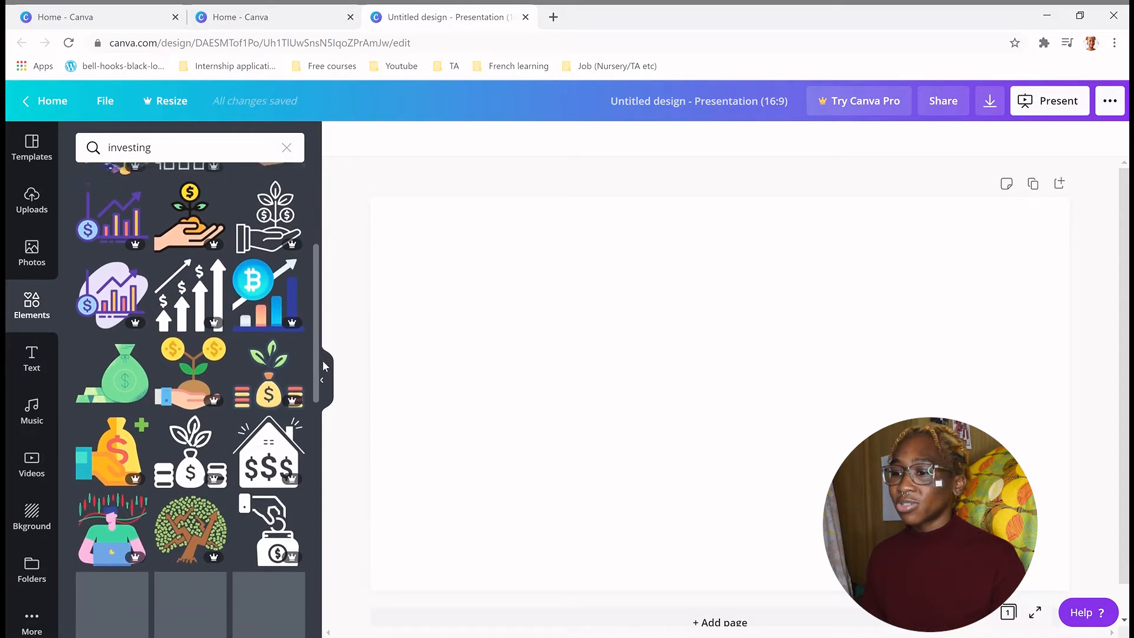
{"action": "scroll", "coordinate": [321, 374], "scroll_direction": "down", "scroll_amount": 8}
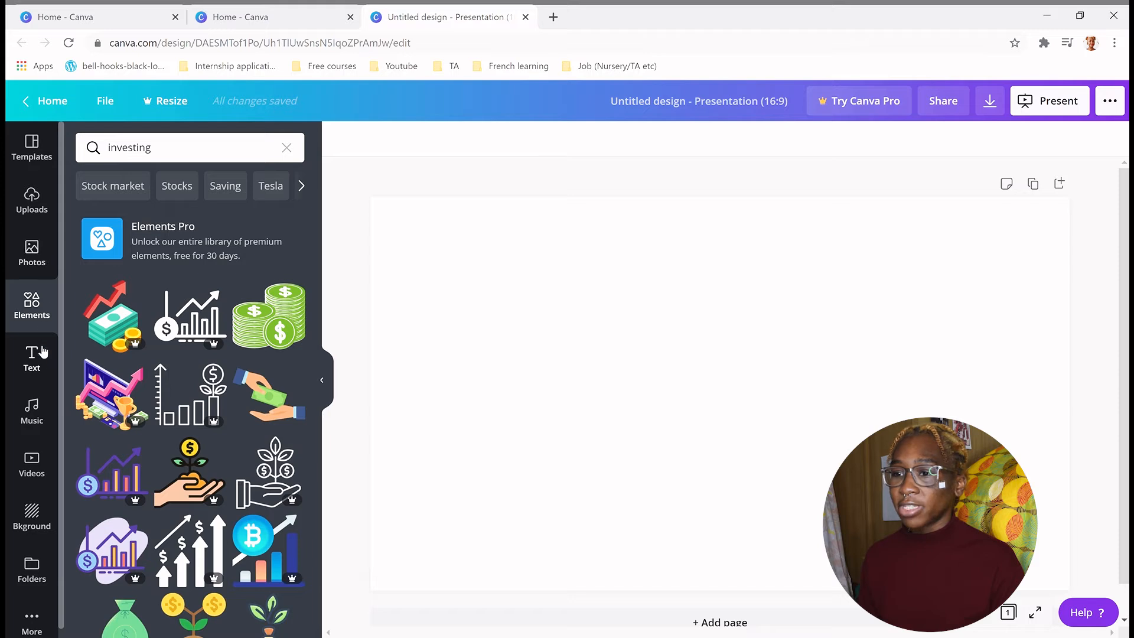
Step: Search the stock photos for "investing" and add the free photo of a coin jar beside sprouting coin stacks
{"action": "left_click", "coordinate": [35, 269]}
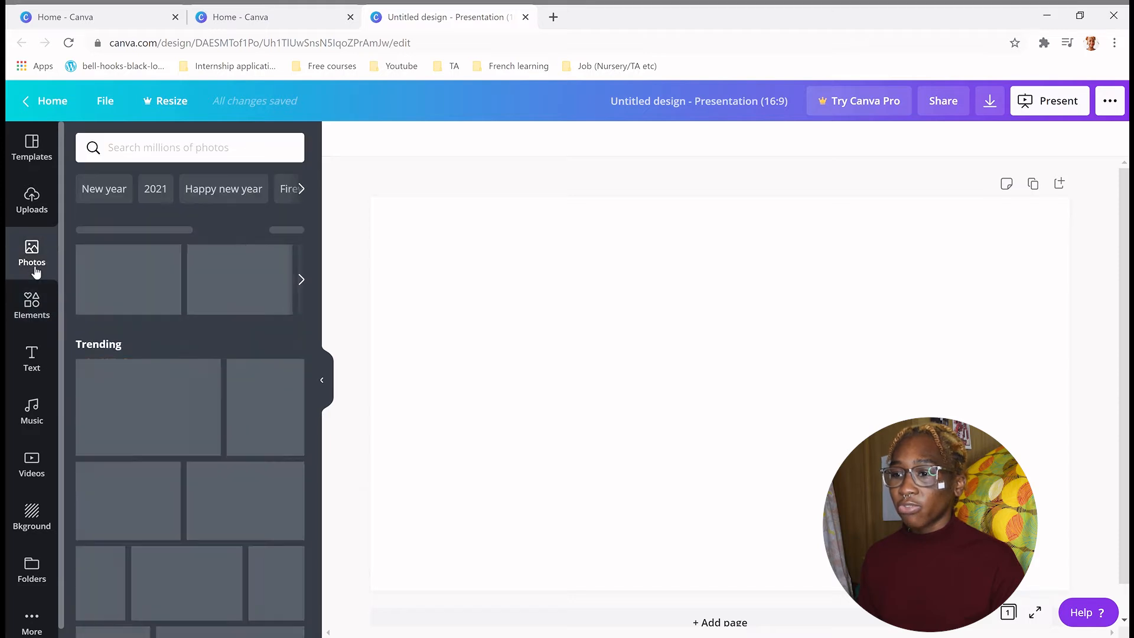
{"action": "left_click", "coordinate": [139, 155]}
{"action": "type", "text": "invest"}
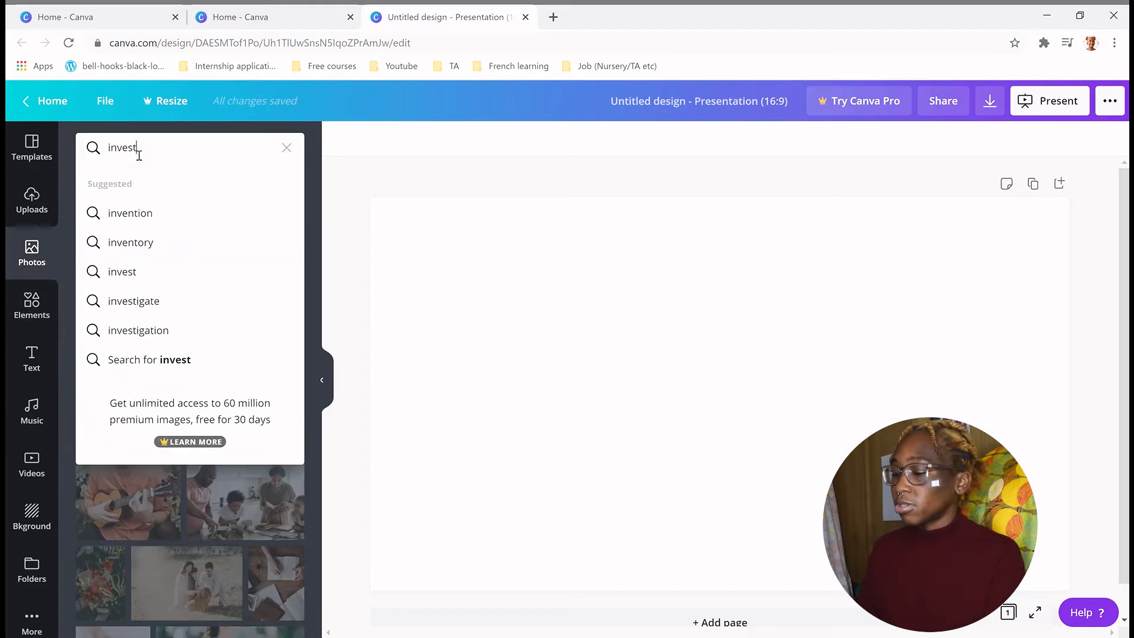
{"action": "type", "text": "ing"}
{"action": "key", "text": "Return"}
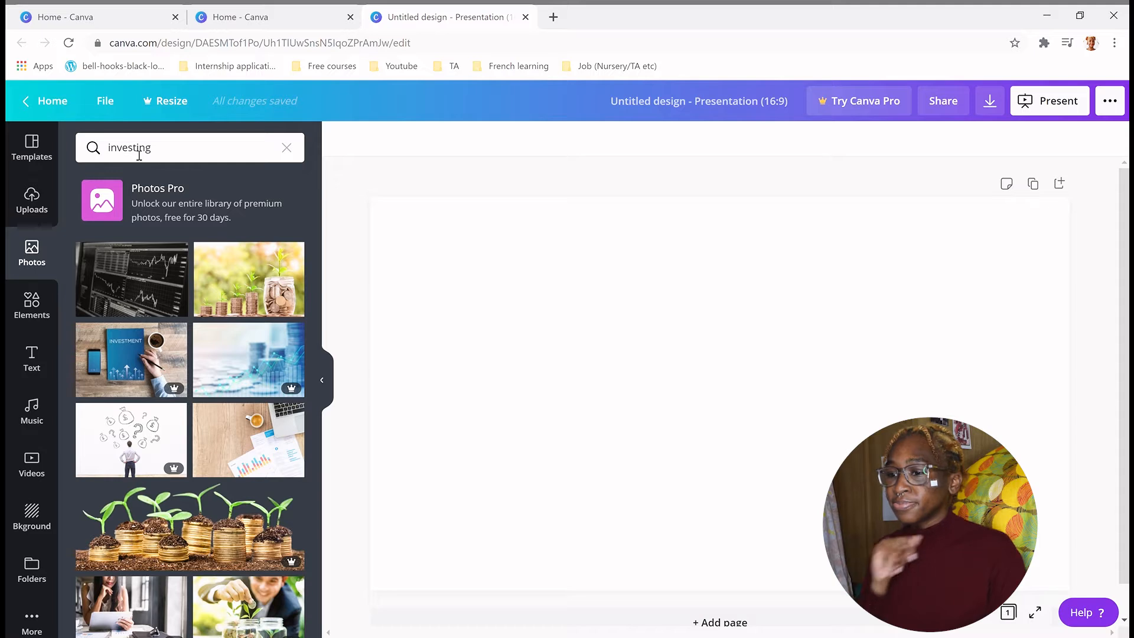
{"action": "left_click_drag", "start_coordinate": [318, 242], "coordinate": [323, 462]}
{"action": "scroll", "coordinate": [238, 374], "scroll_direction": "down", "scroll_amount": 3}
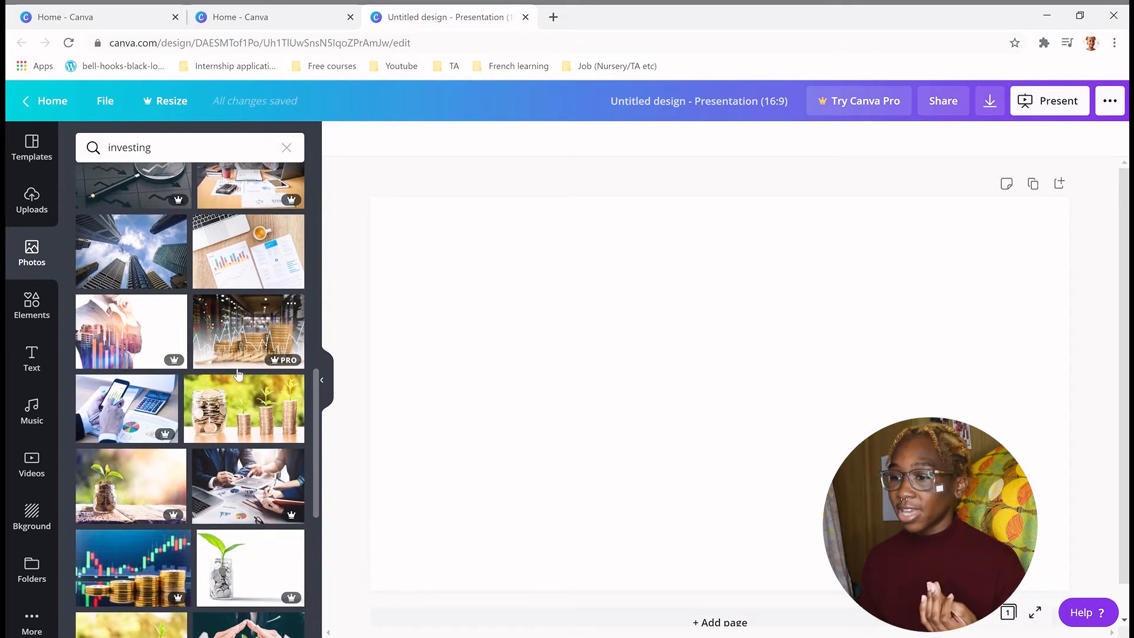
{"action": "left_click", "coordinate": [239, 378]}
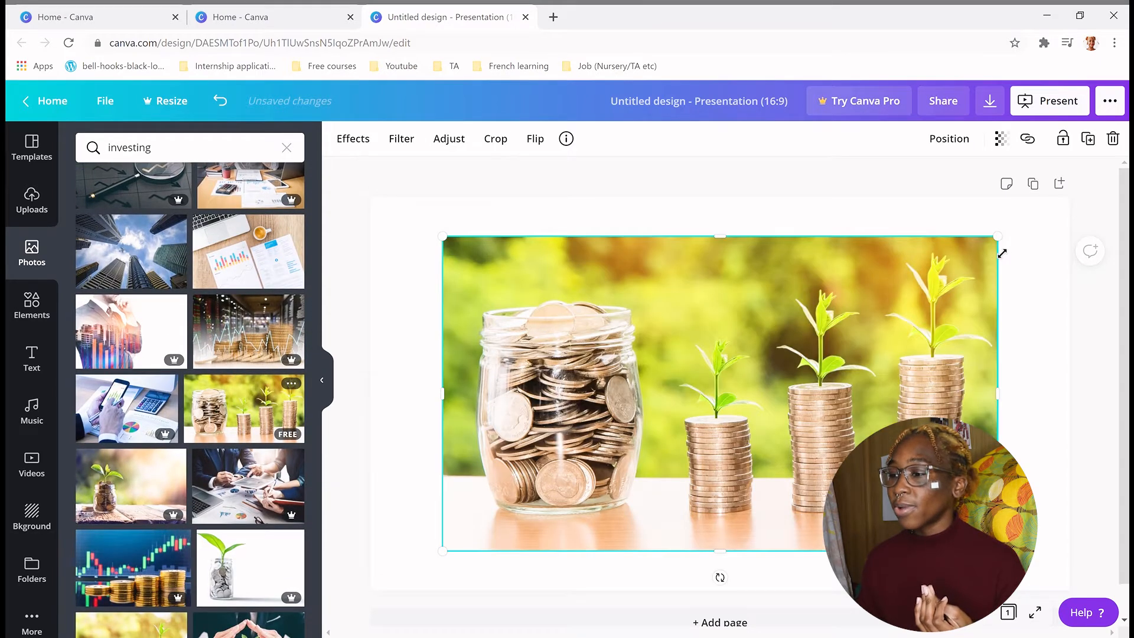
Step: Shrink the coin jar photo to a little over a quarter of the page width and place it in the page's upper-left corner
{"action": "left_click_drag", "start_coordinate": [1010, 246], "coordinate": [602, 420]}
{"action": "mouse_move", "coordinate": [591, 551]}
{"action": "left_mouse_down"}
{"action": "mouse_move", "coordinate": [522, 301]}
{"action": "mouse_move", "coordinate": [544, 481]}
{"action": "mouse_move", "coordinate": [588, 536]}
{"action": "left_mouse_up"}
{"action": "key", "text": "ctrl+z"}
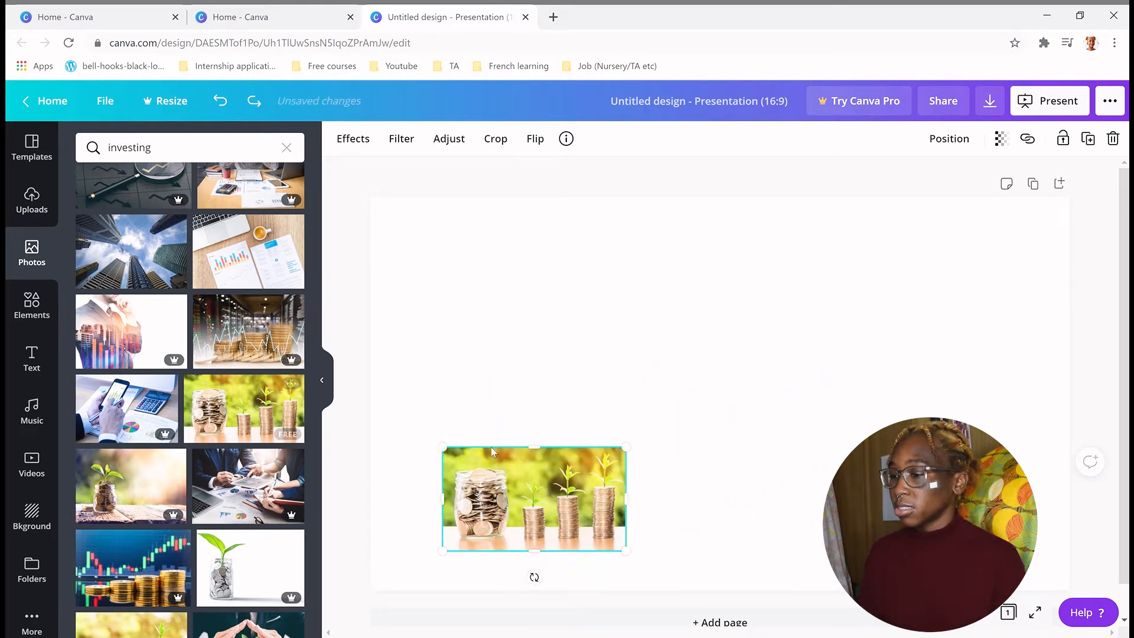
{"action": "left_click_drag", "start_coordinate": [533, 474], "coordinate": [467, 242]}
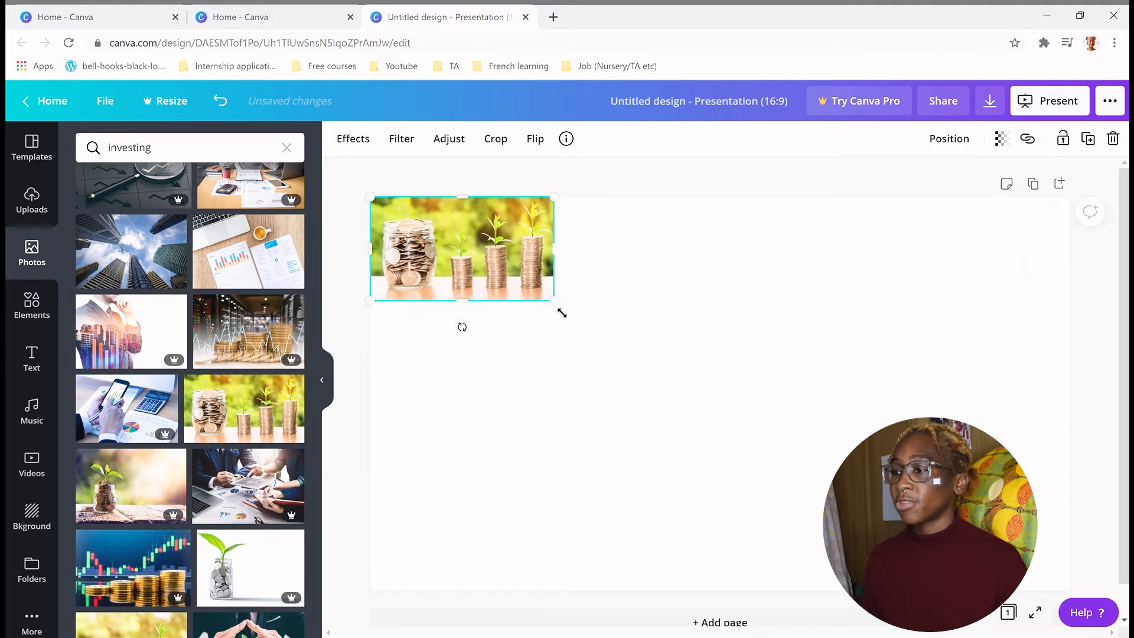
{"action": "left_click_drag", "start_coordinate": [561, 313], "coordinate": [573, 320]}
{"action": "left_click", "coordinate": [706, 284]}
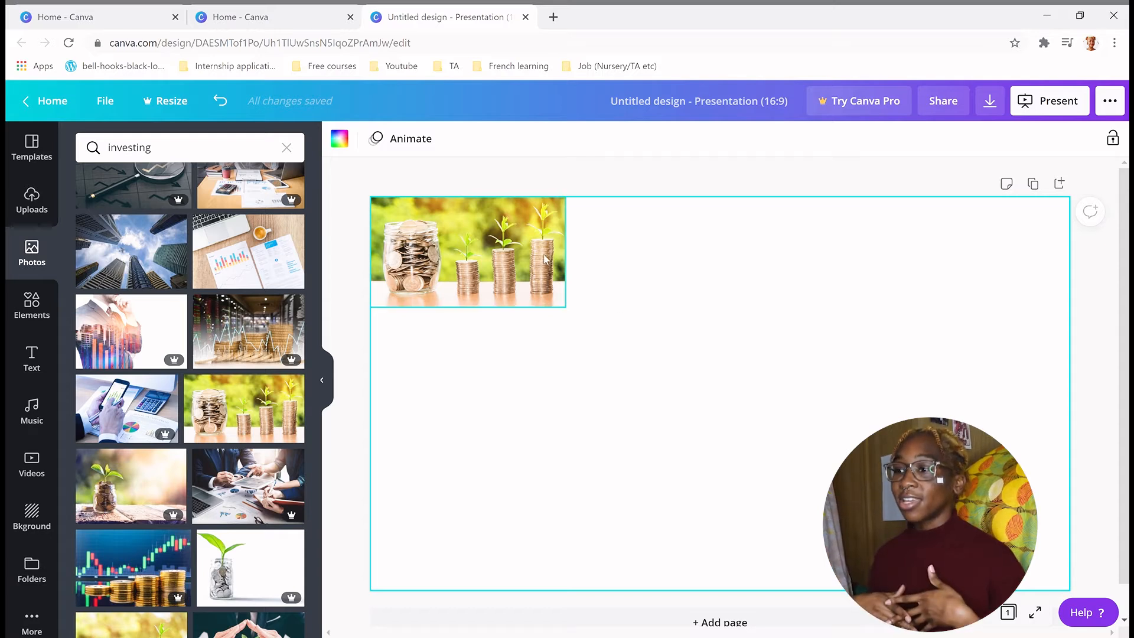
{"action": "left_click", "coordinate": [623, 194]}
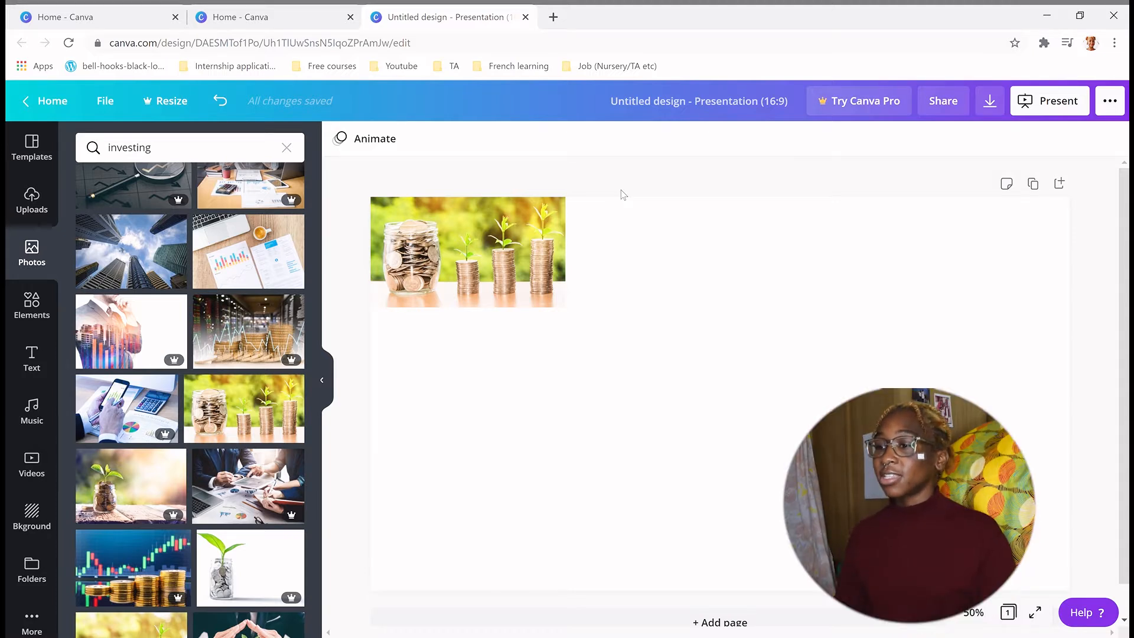
Step: Add the uploaded photo of the person making two peace signs on the lawn to the page
{"action": "left_click", "coordinate": [287, 148]}
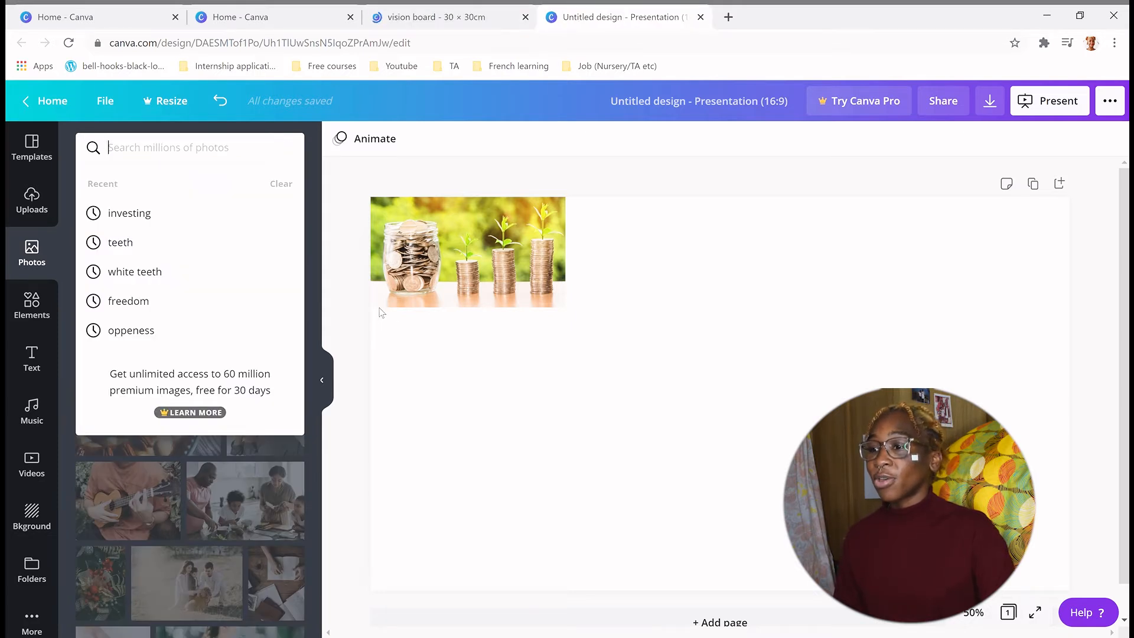
{"action": "left_click", "coordinate": [381, 312]}
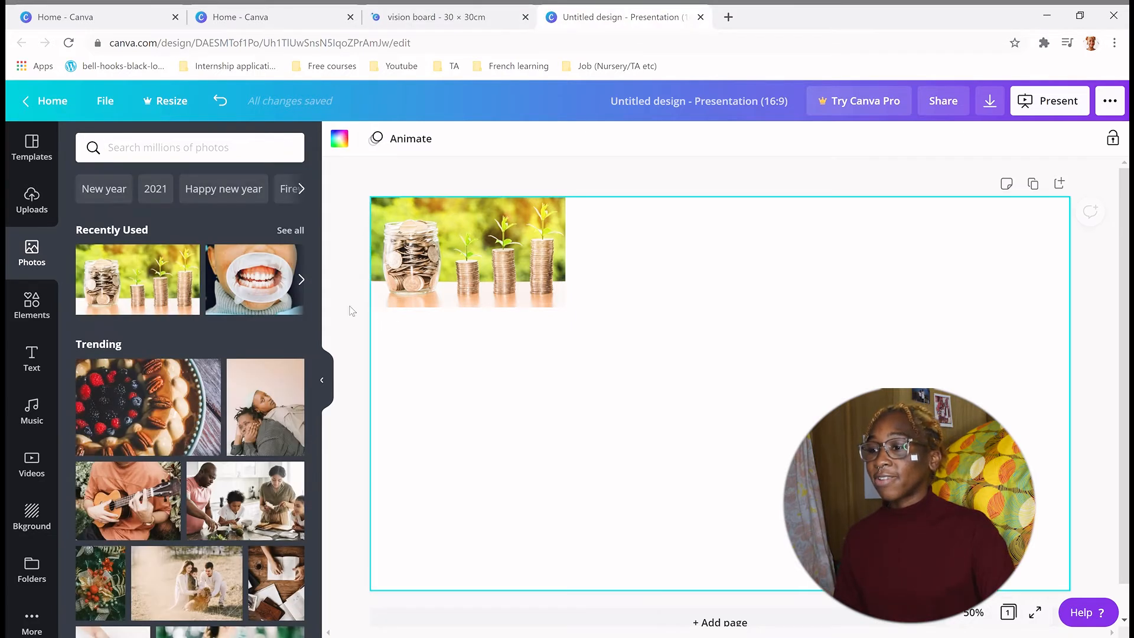
{"action": "left_click", "coordinate": [35, 198]}
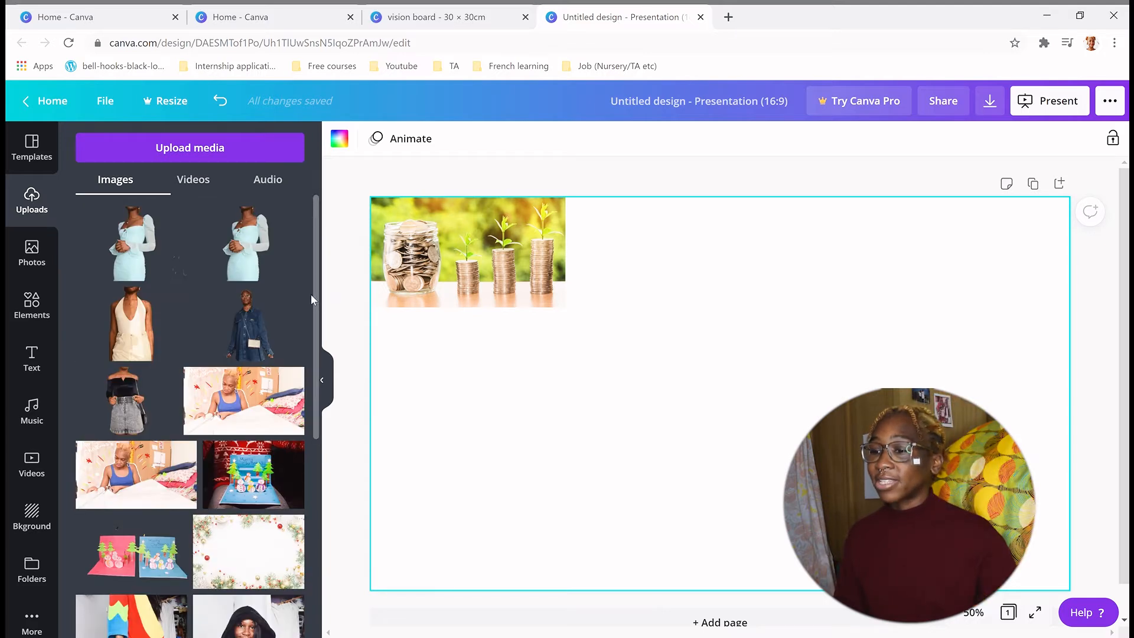
{"action": "scroll", "coordinate": [313, 302], "scroll_direction": "down", "scroll_amount": 7}
{"action": "scroll", "coordinate": [309, 557], "scroll_direction": "down", "scroll_amount": 5}
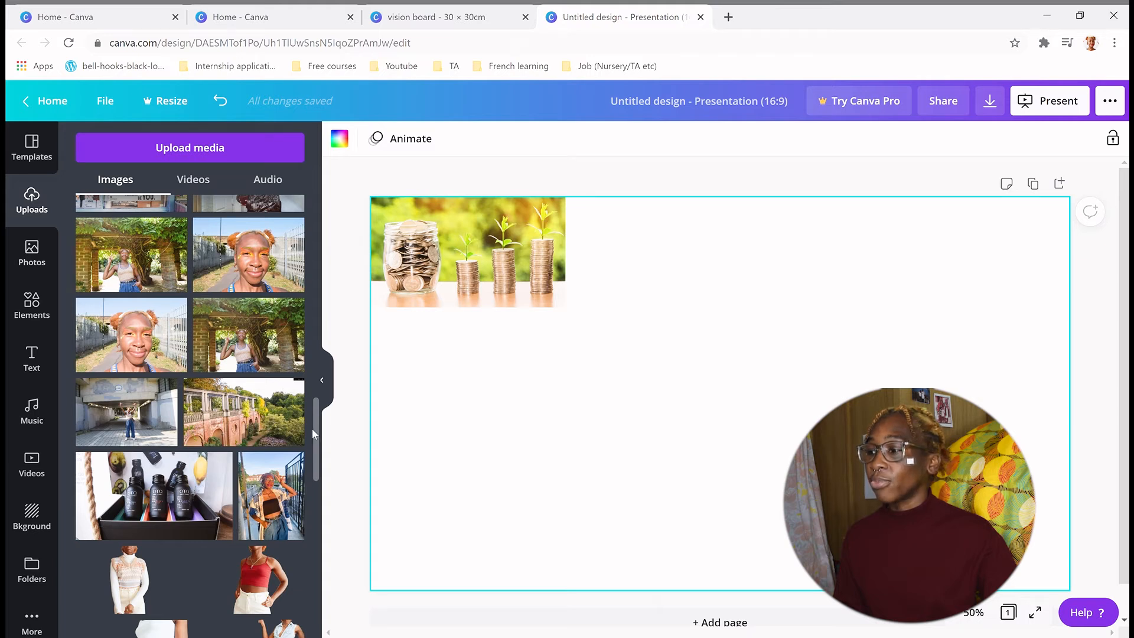
{"action": "scroll", "coordinate": [308, 599], "scroll_direction": "down", "scroll_amount": 5}
{"action": "scroll", "coordinate": [310, 565], "scroll_direction": "up", "scroll_amount": 5}
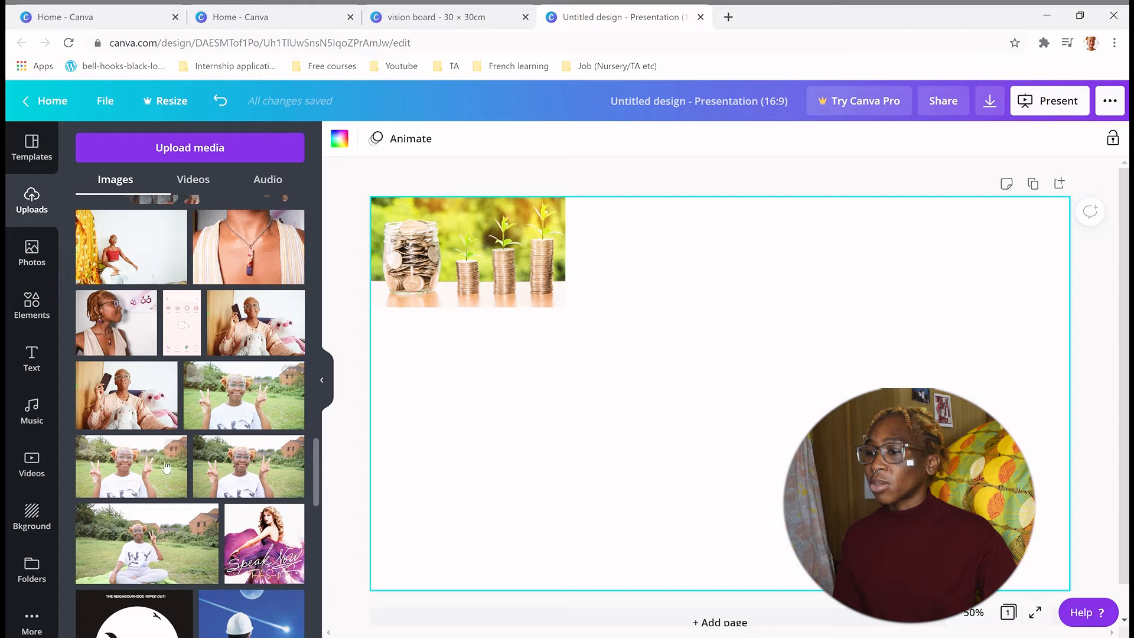
{"action": "left_click", "coordinate": [166, 468]}
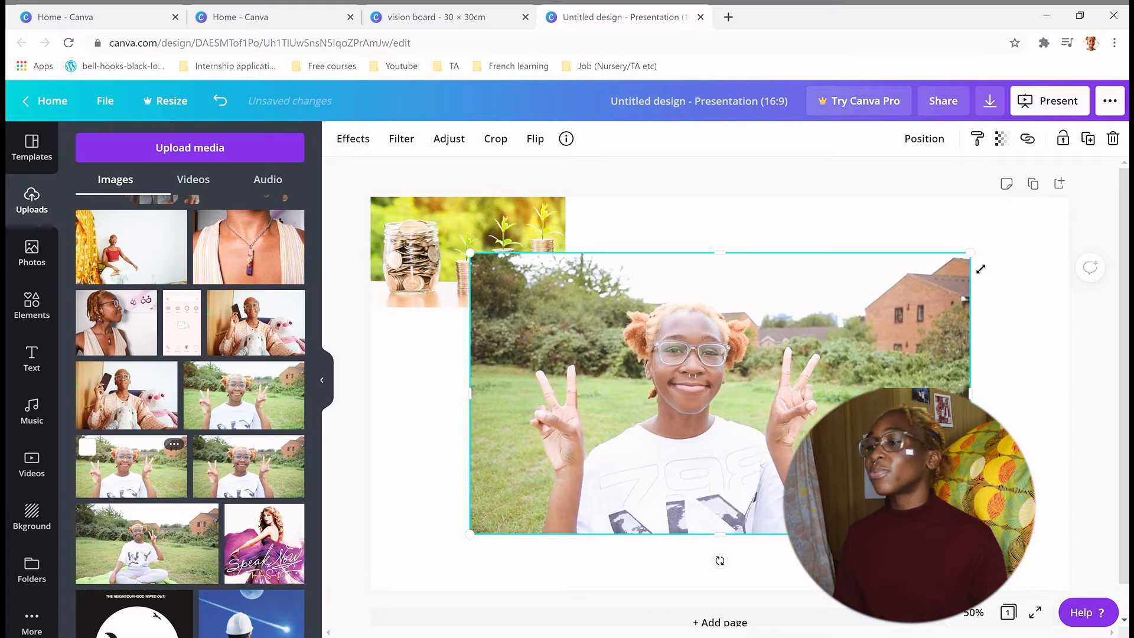
Step: Shrink the peace sign photo to the coin photo's width and place it directly below that photo at the page's left edge
{"action": "left_click_drag", "start_coordinate": [972, 256], "coordinate": [676, 414]}
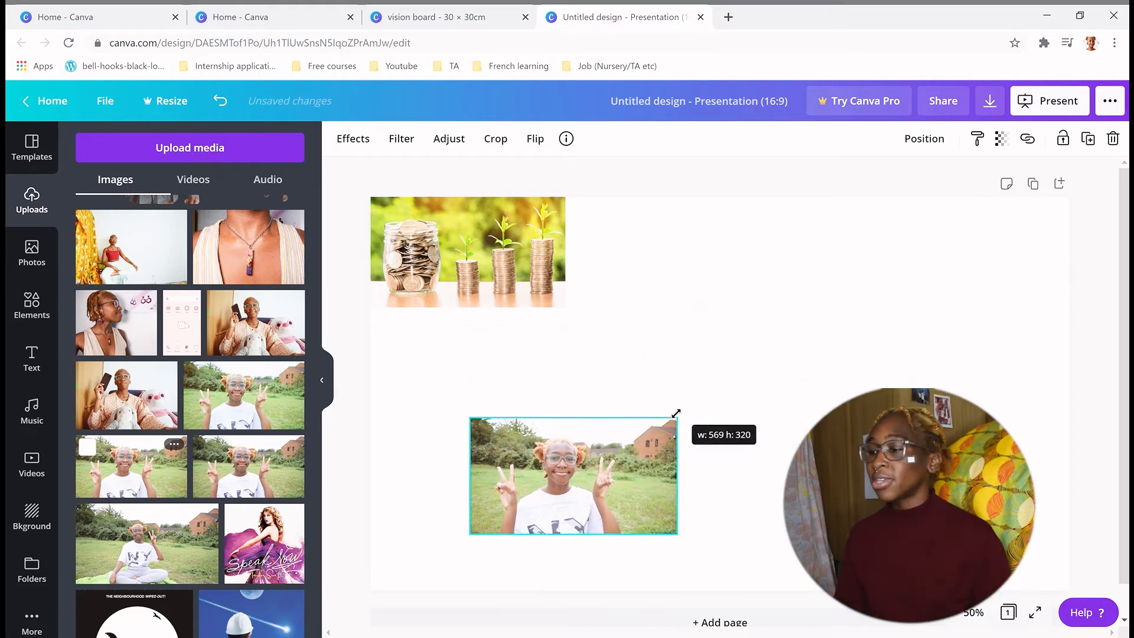
{"action": "left_click_drag", "start_coordinate": [592, 490], "coordinate": [497, 391]}
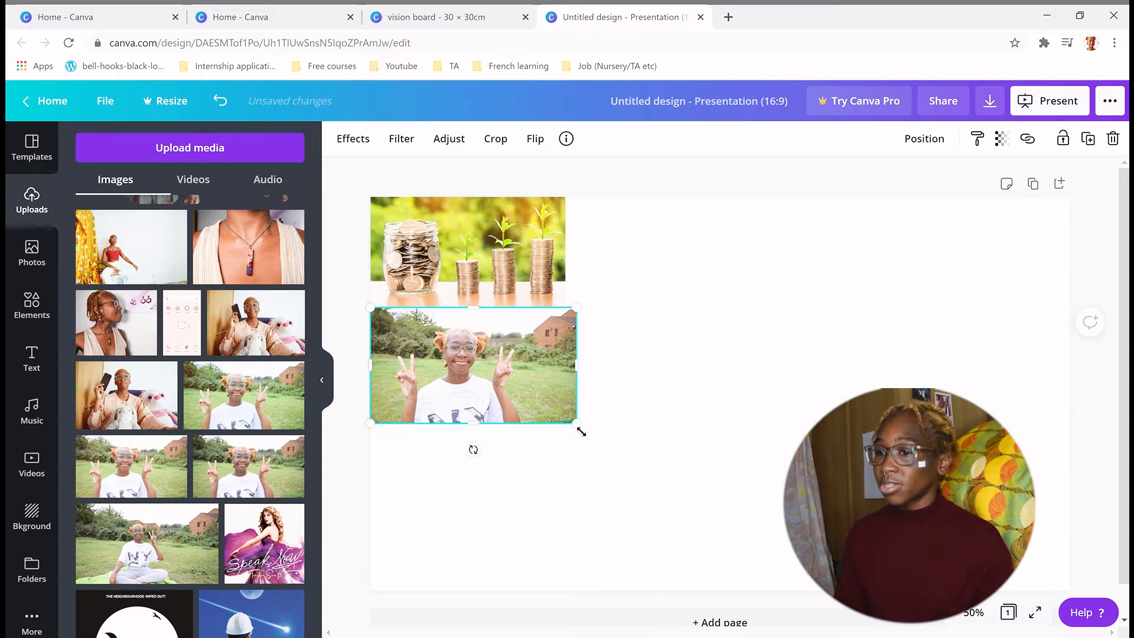
{"action": "mouse_move", "coordinate": [586, 437]}
{"action": "left_mouse_down"}
{"action": "mouse_move", "coordinate": [560, 422]}
{"action": "mouse_move", "coordinate": [572, 429]}
{"action": "left_mouse_up"}
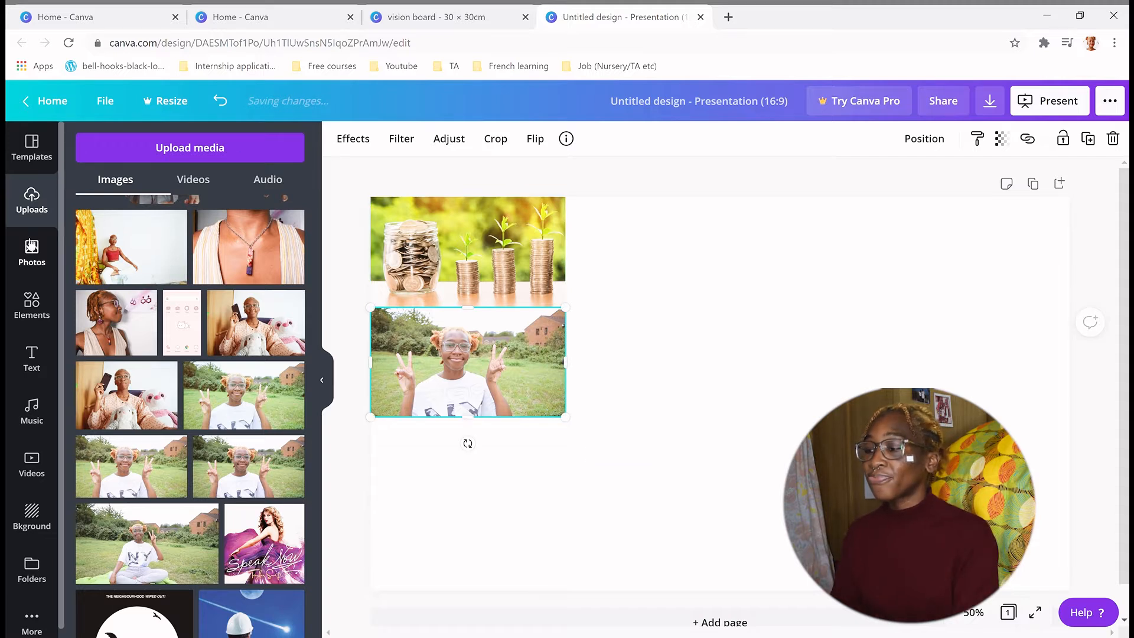
Step: Search the stock photos for "books" and look over the pictures offered
{"action": "left_click", "coordinate": [31, 255]}
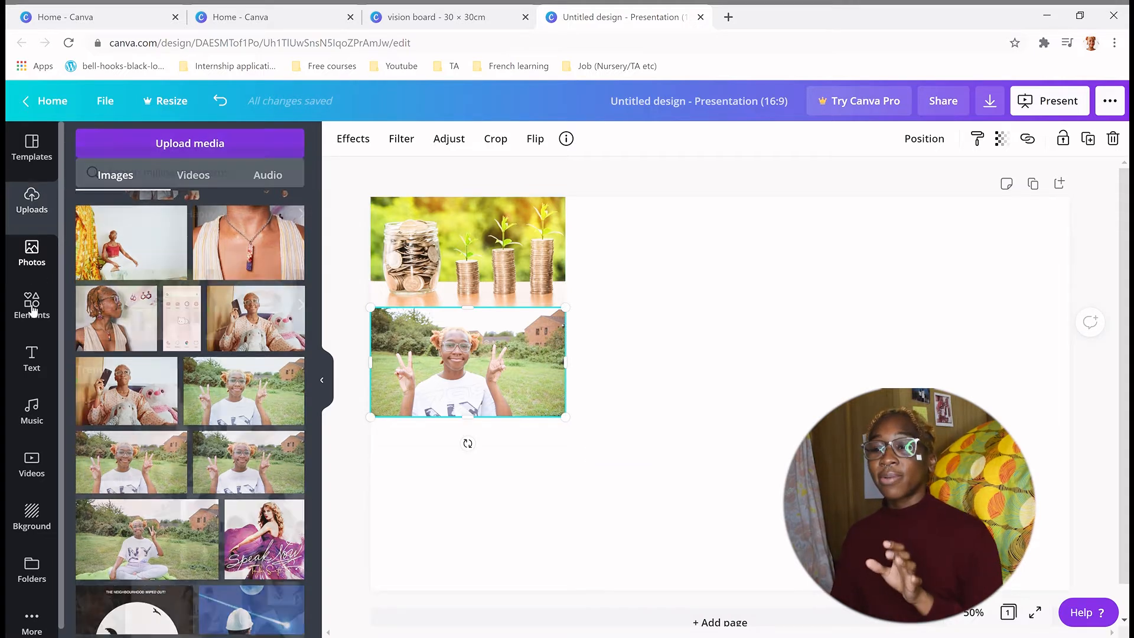
{"action": "left_click", "coordinate": [31, 303]}
{"action": "left_click", "coordinate": [39, 265]}
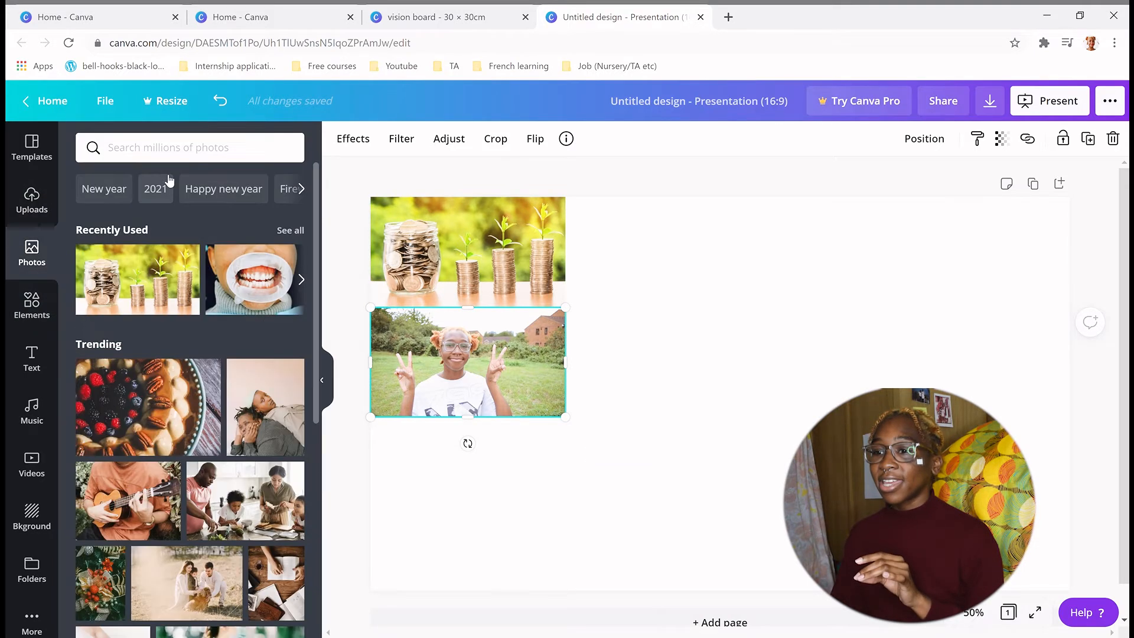
{"action": "left_click", "coordinate": [170, 149]}
{"action": "type", "text": "books"}
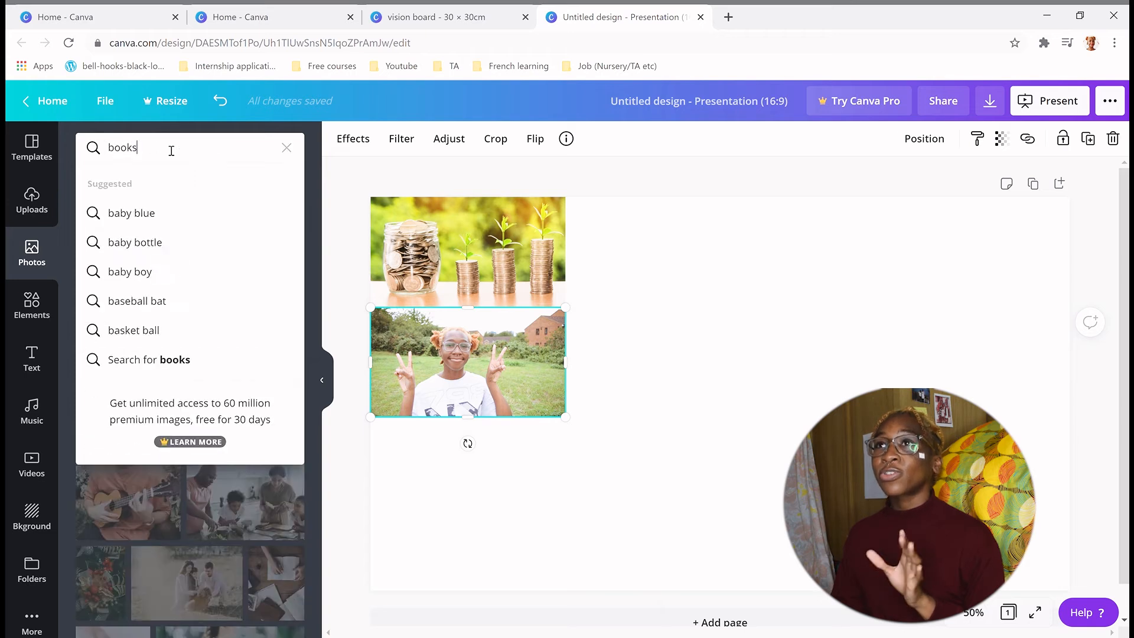
{"action": "key", "text": "Return"}
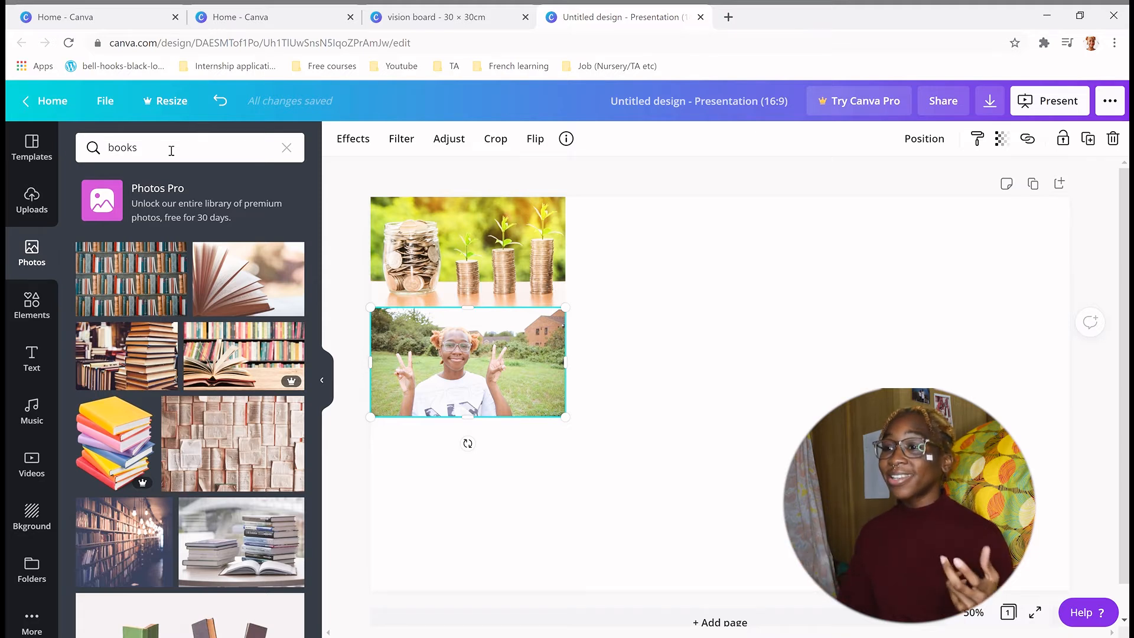
Step: Search the elements library for "books" and place the open book with hearts at the page's upper edge, beside the coin photo
{"action": "left_click", "coordinate": [44, 305]}
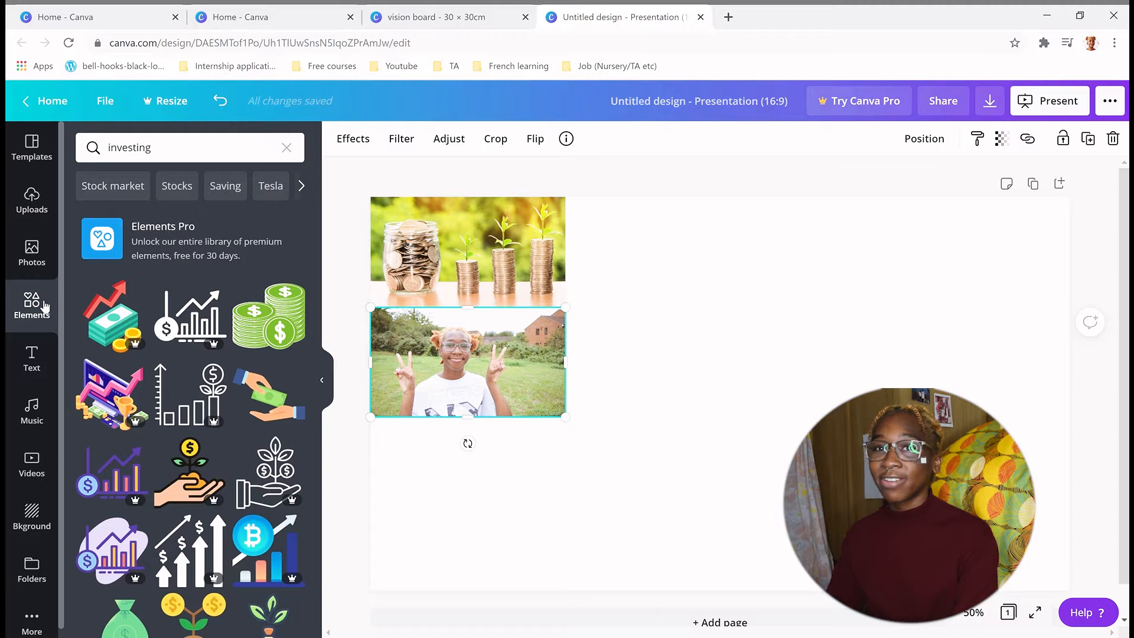
{"action": "left_click", "coordinate": [286, 155]}
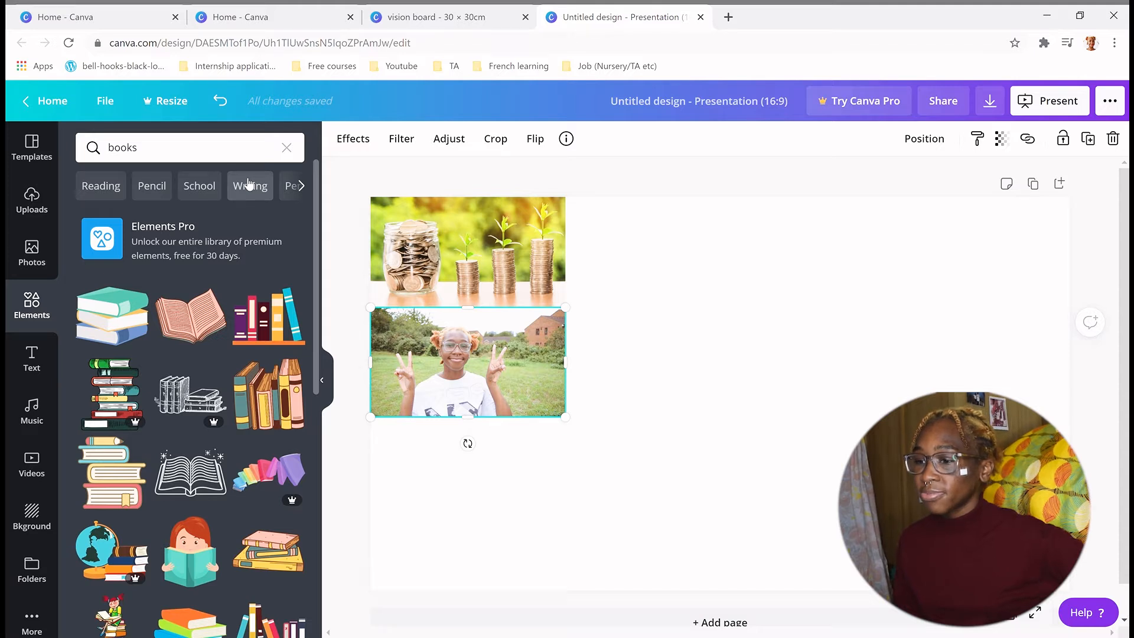
{"action": "left_click_drag", "start_coordinate": [313, 261], "coordinate": [311, 387]}
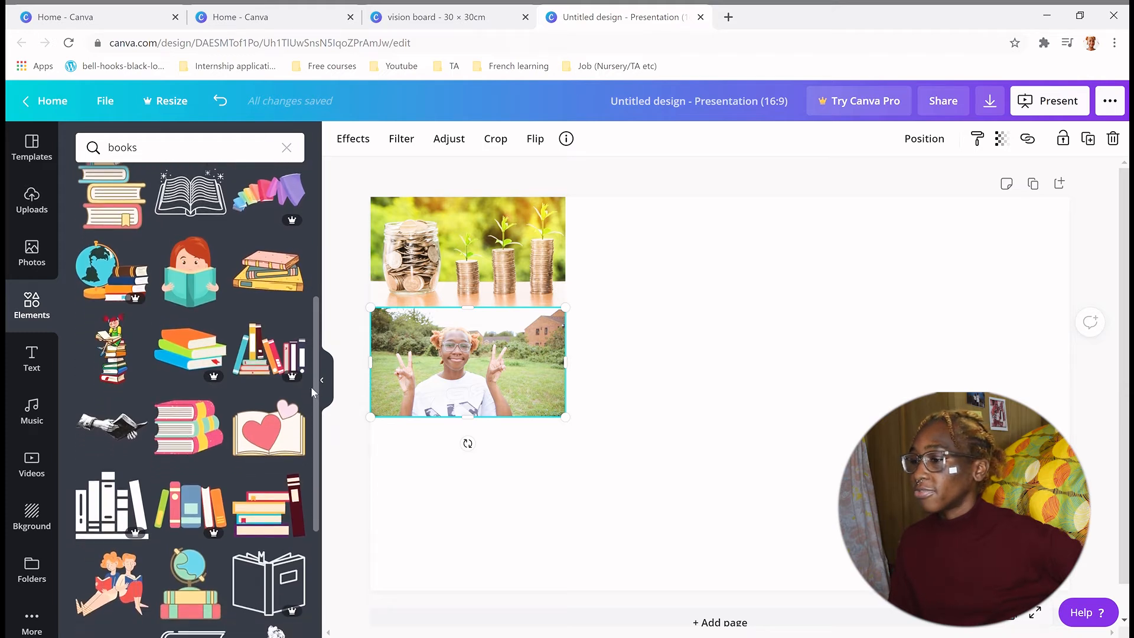
{"action": "left_click", "coordinate": [278, 505]}
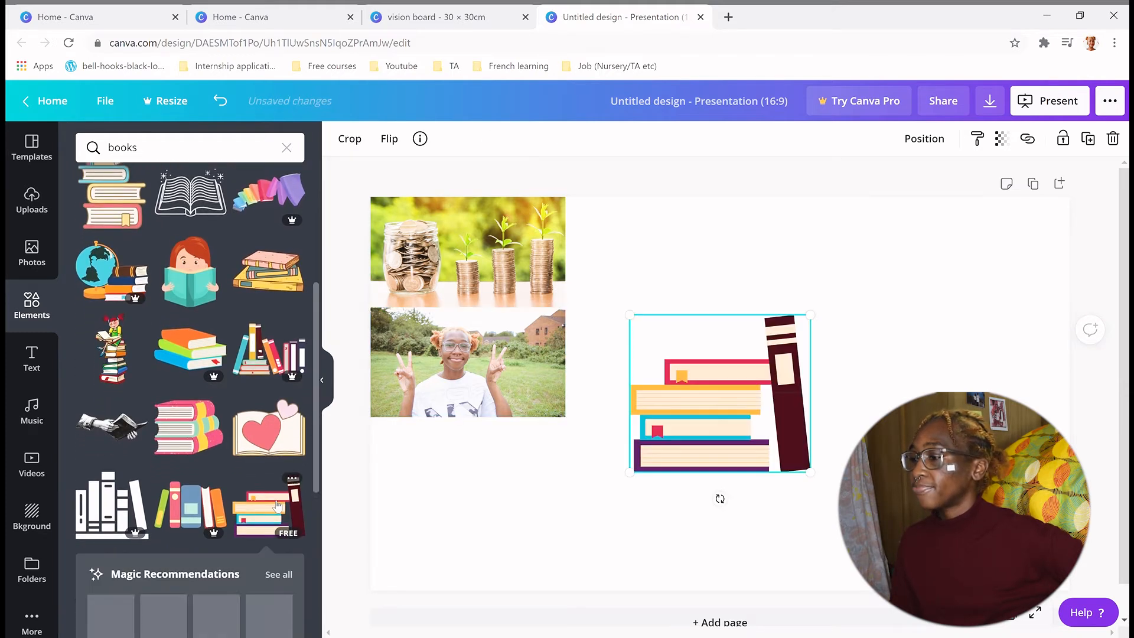
{"action": "key", "text": "Delete"}
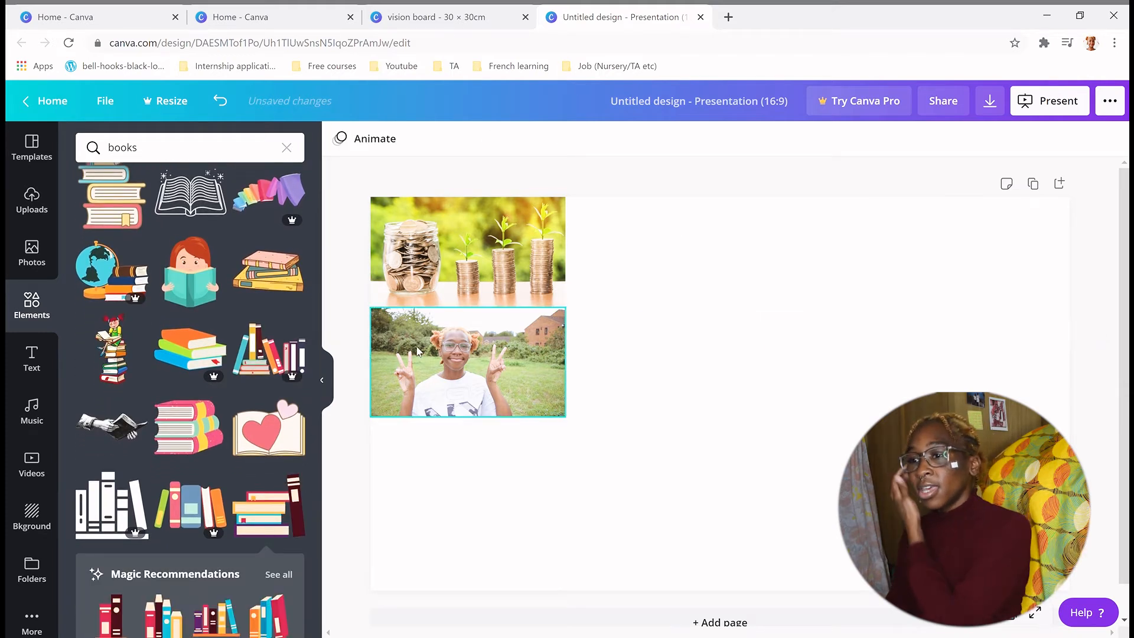
{"action": "left_click", "coordinate": [268, 428]}
{"action": "left_click_drag", "start_coordinate": [634, 411], "coordinate": [581, 290]}
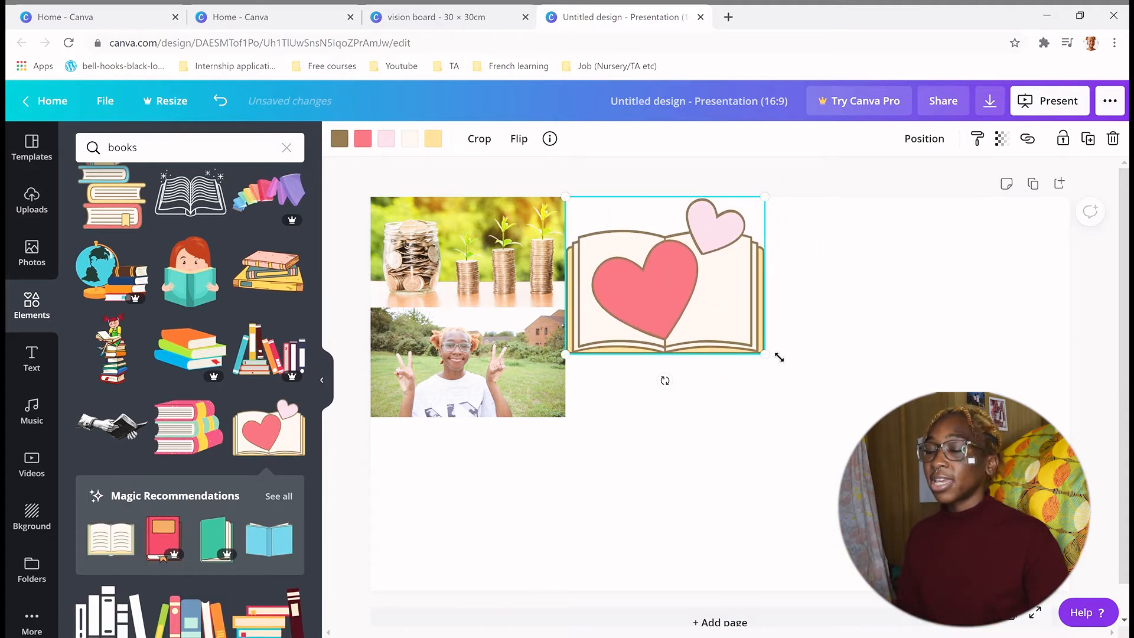
Step: Shrink the open book graphic to about 370 by 292 and search the elements library for "travel"
{"action": "left_click_drag", "start_coordinate": [771, 365], "coordinate": [707, 314]}
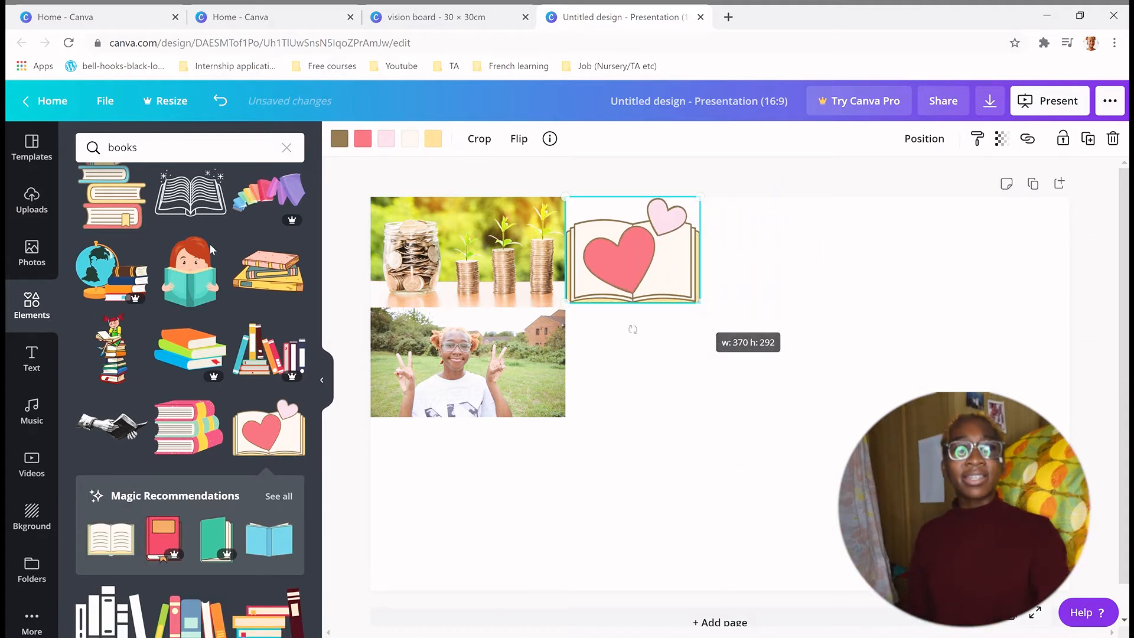
{"action": "left_click", "coordinate": [286, 147]}
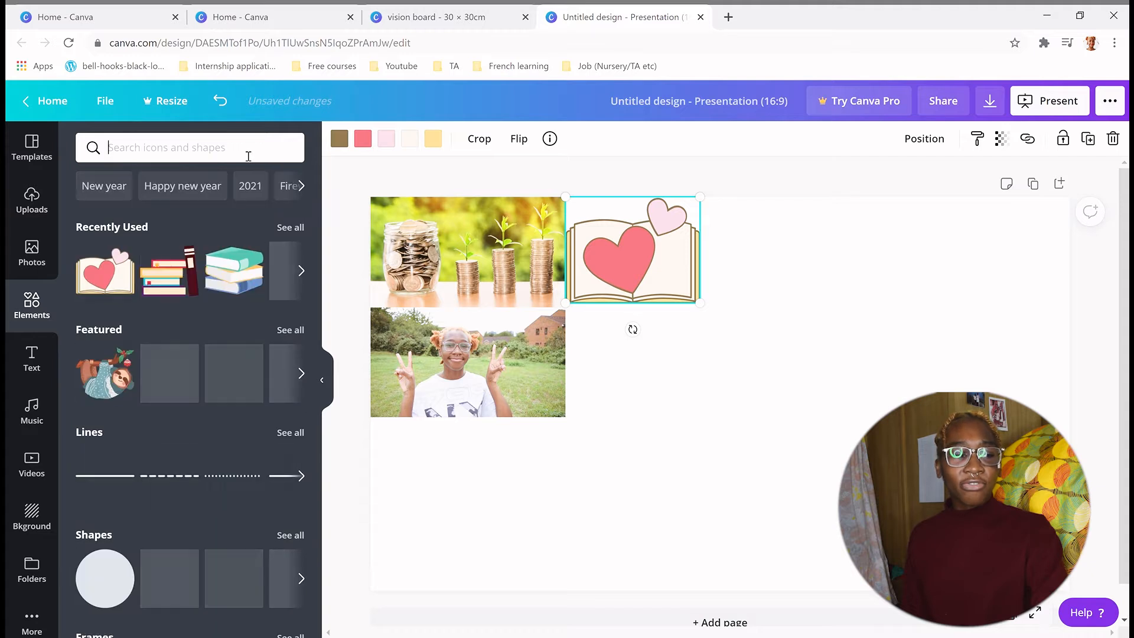
{"action": "type", "text": "travel"}
{"action": "key", "text": "Return"}
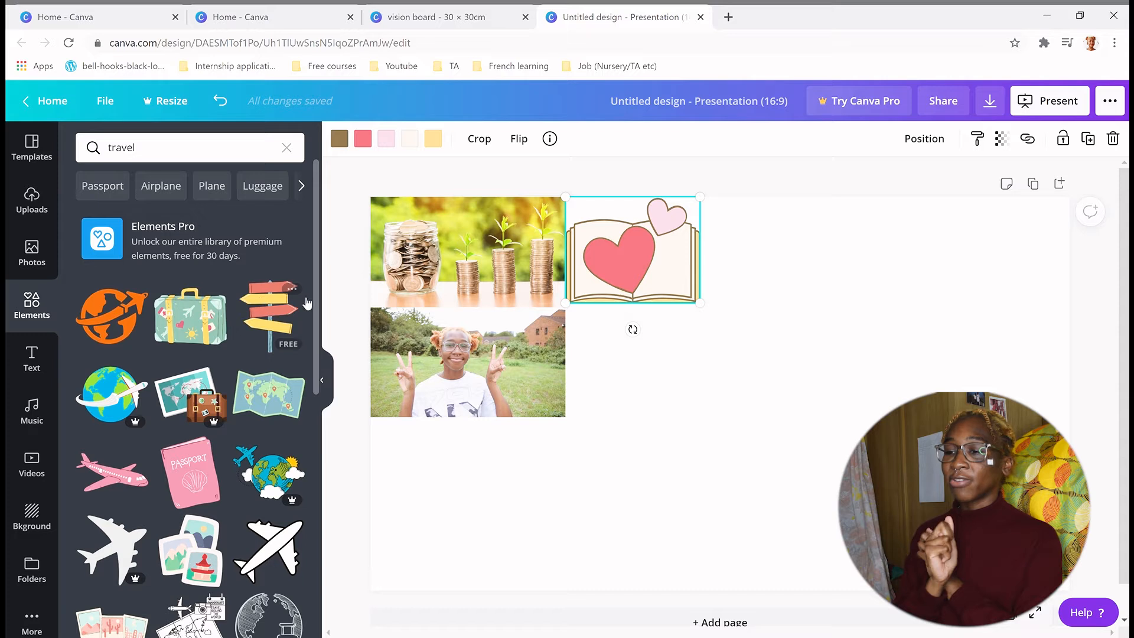
Step: Add the green suitcase graphic below the open book, shrink it to the peace sign photo's height, and nudge the book slightly right
{"action": "left_click_drag", "start_coordinate": [318, 298], "coordinate": [319, 313]}
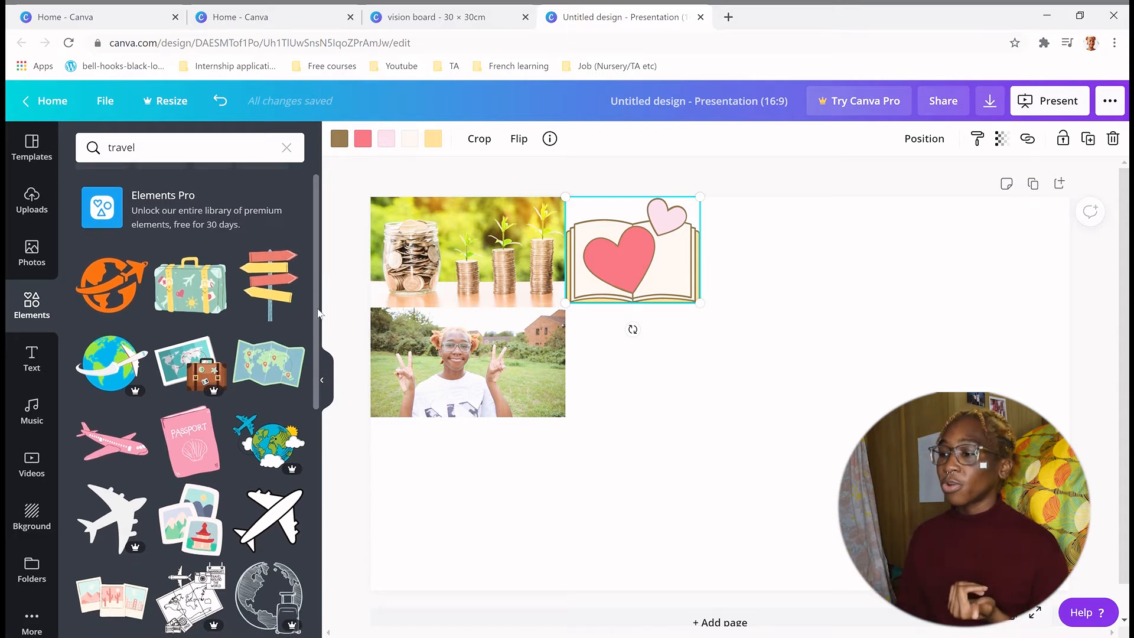
{"action": "left_click", "coordinate": [198, 297]}
{"action": "left_click_drag", "start_coordinate": [732, 332], "coordinate": [675, 331]}
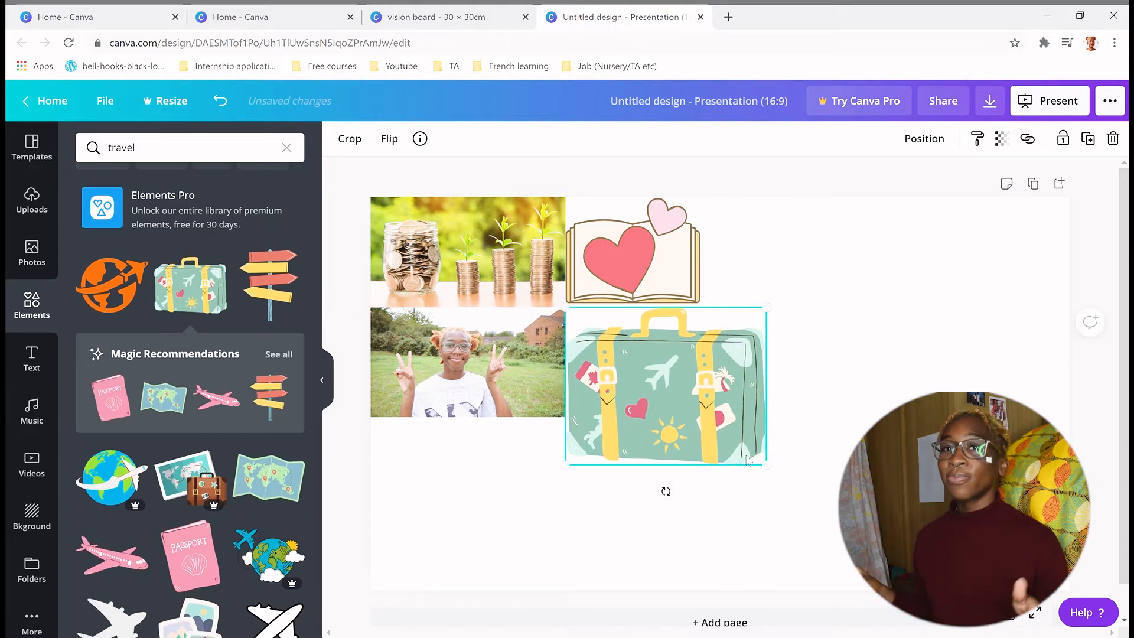
{"action": "left_click_drag", "start_coordinate": [766, 464], "coordinate": [715, 442]}
{"action": "left_click", "coordinate": [764, 467]}
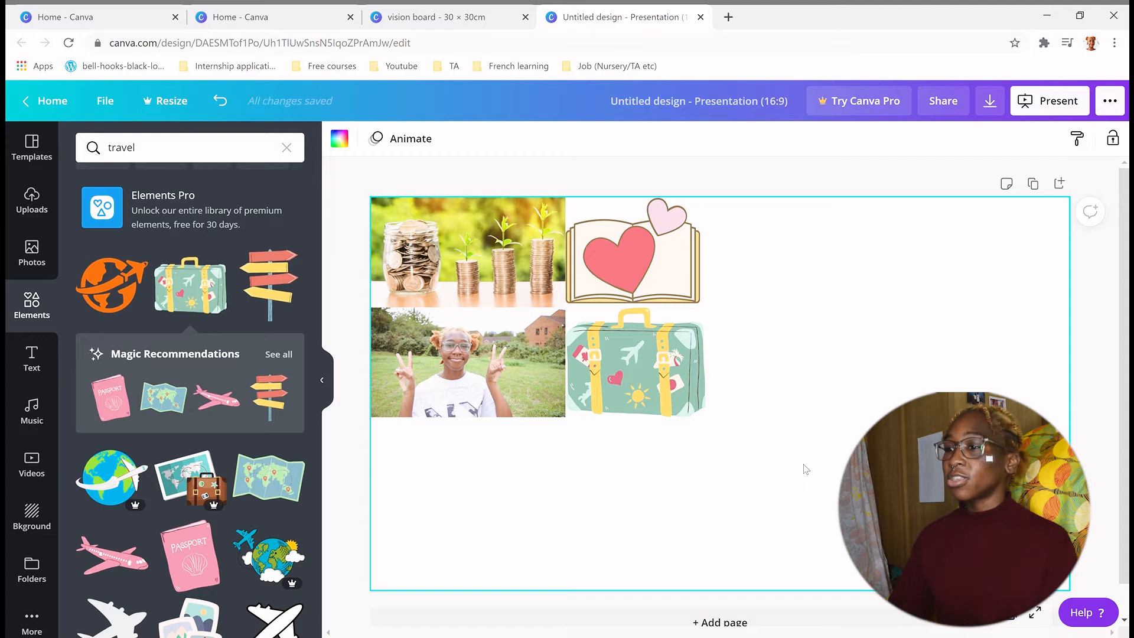
{"action": "left_click_drag", "start_coordinate": [651, 275], "coordinate": [654, 275]}
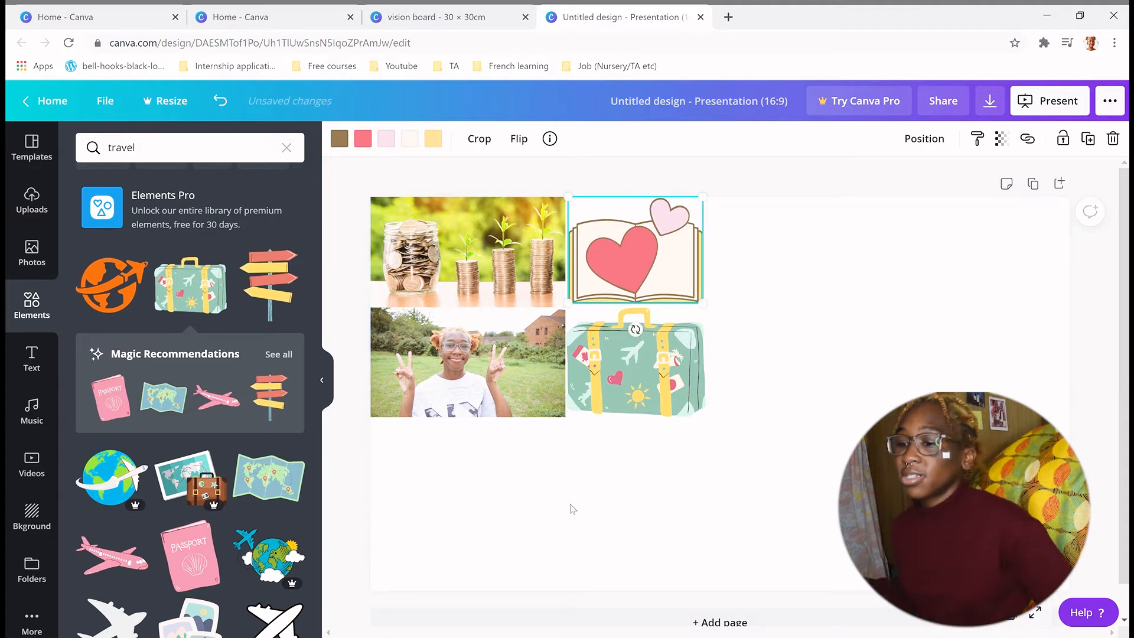
{"action": "left_click", "coordinate": [569, 506]}
Step: Search the elements library for "nature" graphics
{"action": "left_click", "coordinate": [294, 152]}
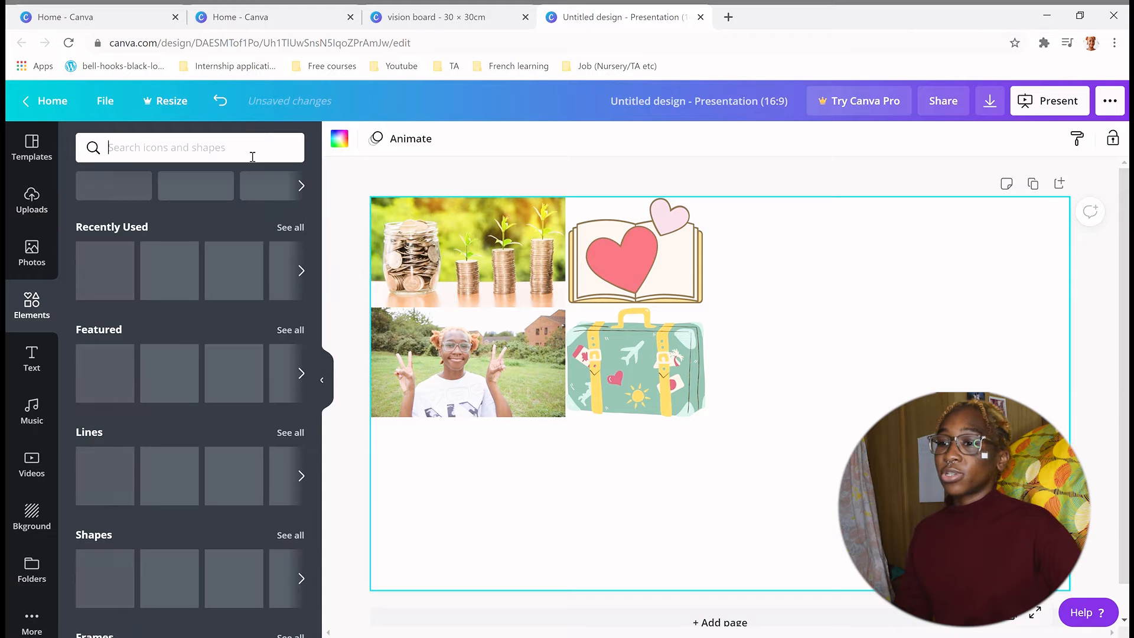
{"action": "type", "text": "nature"}
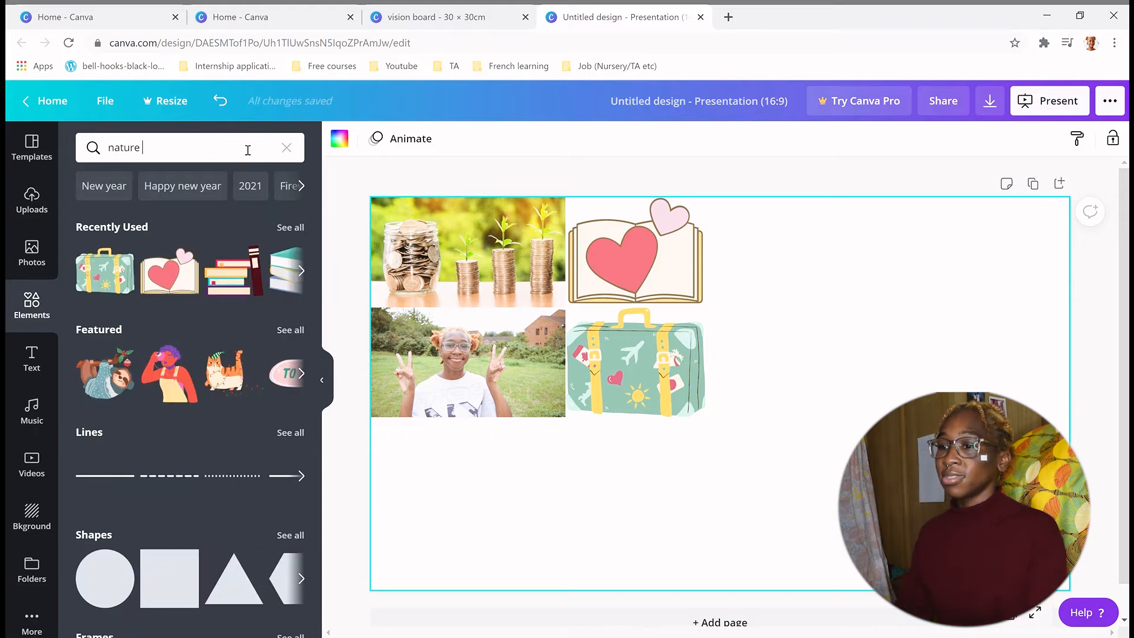
{"action": "key", "text": "Return"}
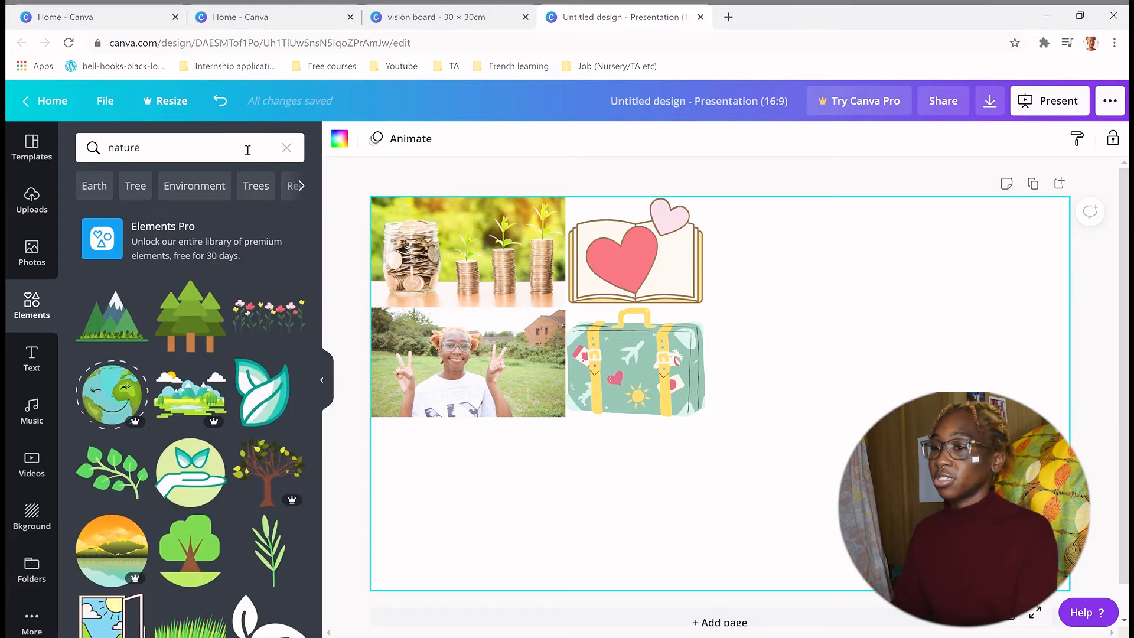
Step: Search the stock photos for "nature" and add the photo of the sunlit forest path to the page
{"action": "left_click", "coordinate": [33, 260]}
{"action": "left_click", "coordinate": [151, 146]}
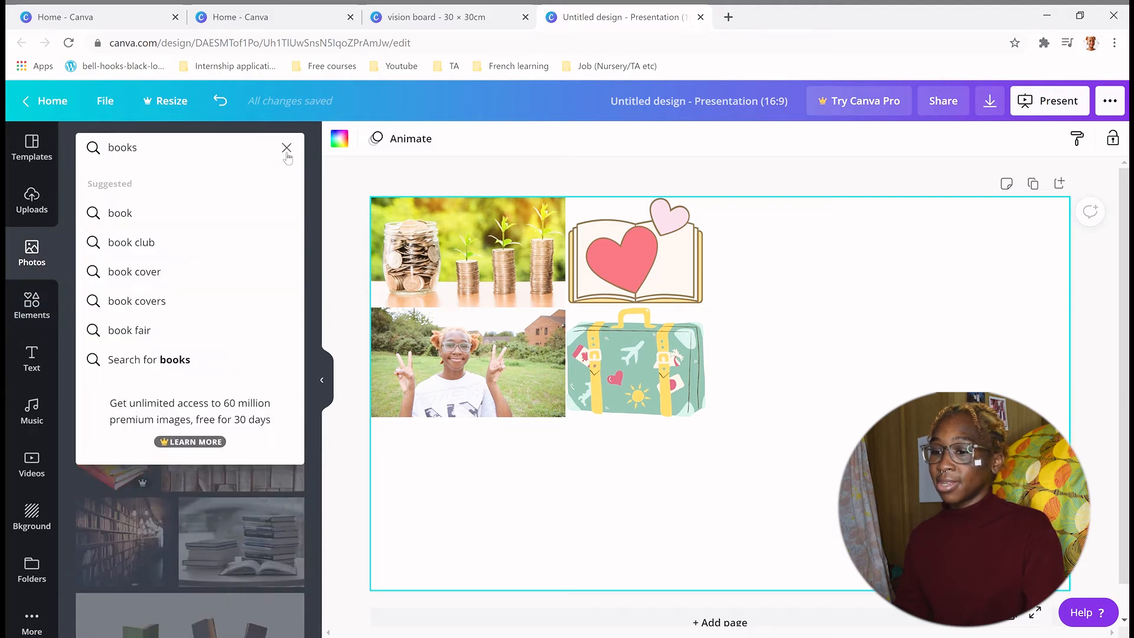
{"action": "left_click", "coordinate": [287, 153]}
{"action": "type", "text": "nature"}
{"action": "key", "text": "Return"}
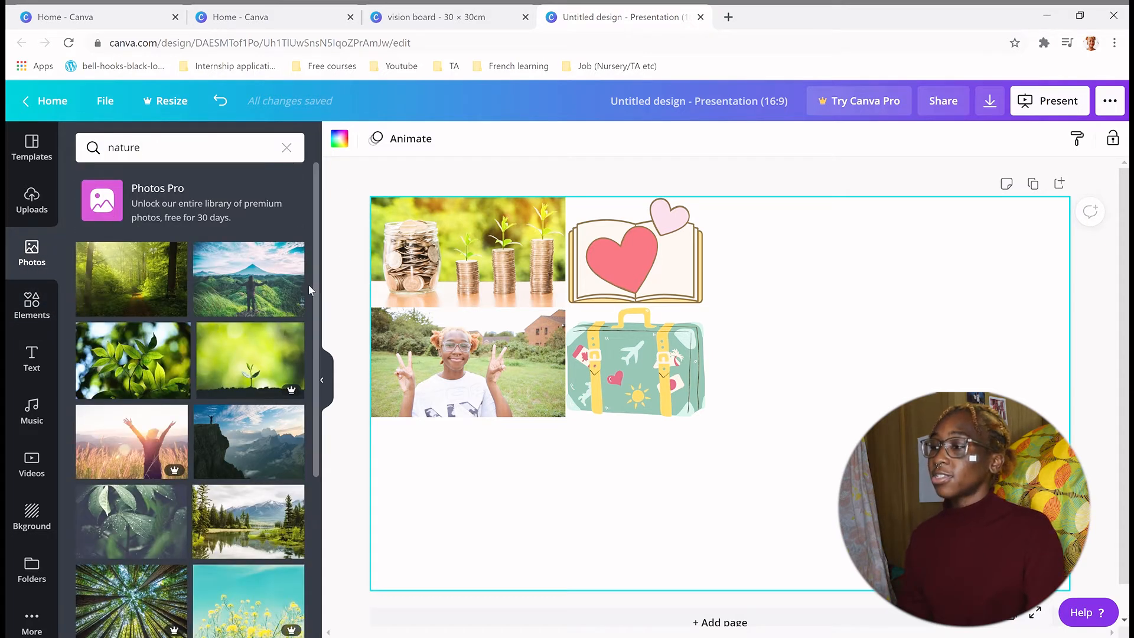
{"action": "left_click", "coordinate": [134, 288]}
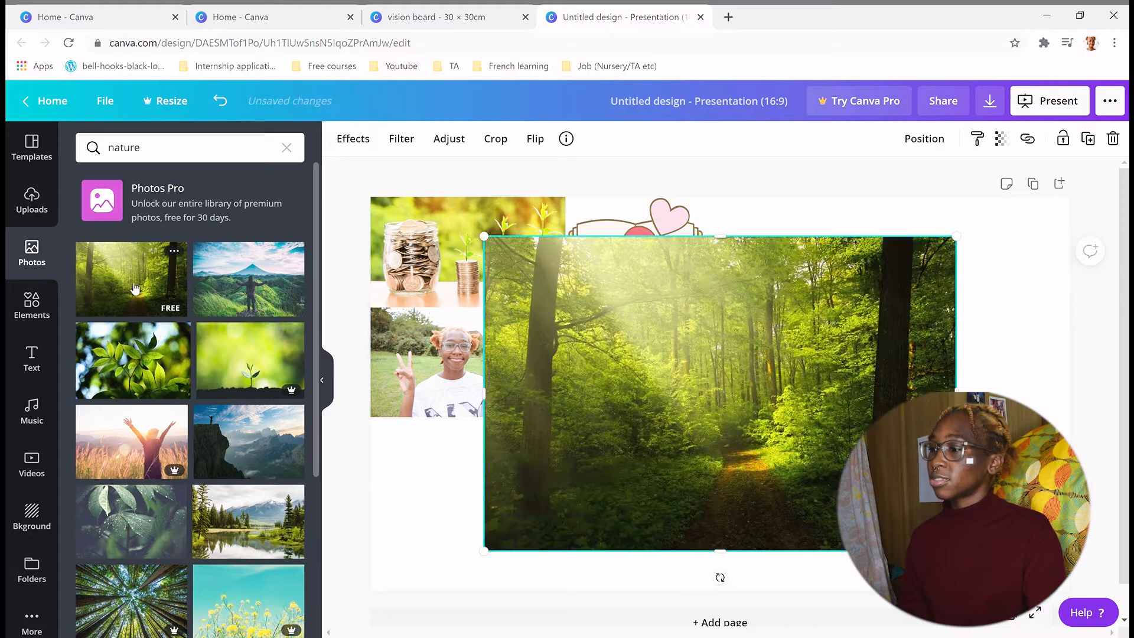
Step: Shrink the forest photo and fit it into the page's upper-right corner, roughly as tall as the two stacked photos opposite
{"action": "left_click_drag", "start_coordinate": [483, 242], "coordinate": [674, 363]}
{"action": "left_click_drag", "start_coordinate": [764, 452], "coordinate": [878, 295]}
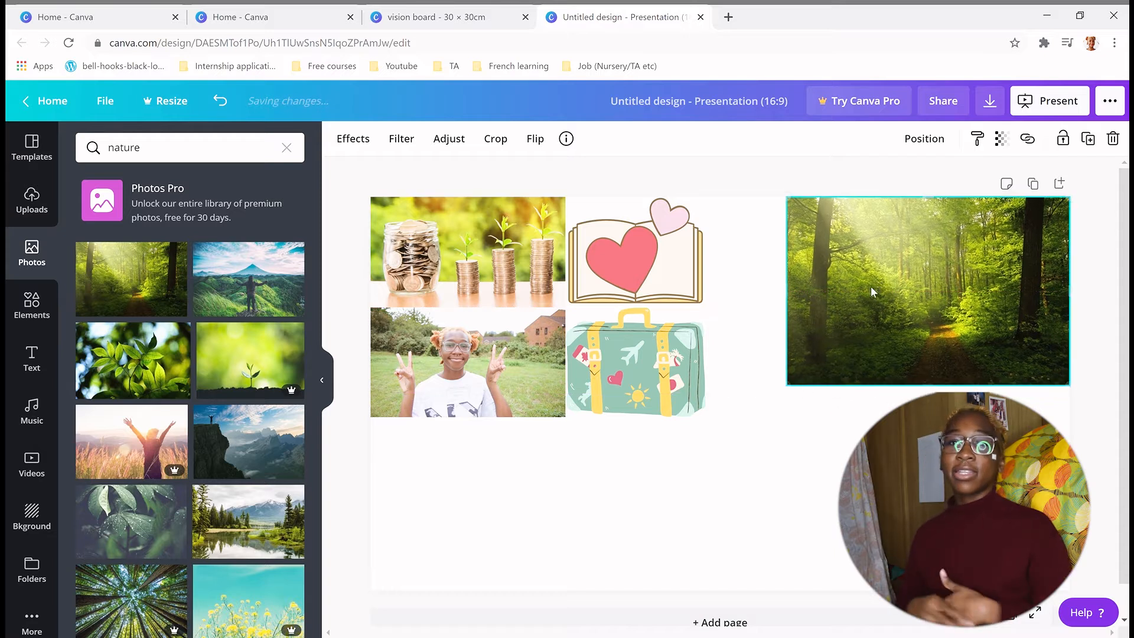
{"action": "left_click_drag", "start_coordinate": [788, 384], "coordinate": [755, 406]}
{"action": "left_click", "coordinate": [685, 465]}
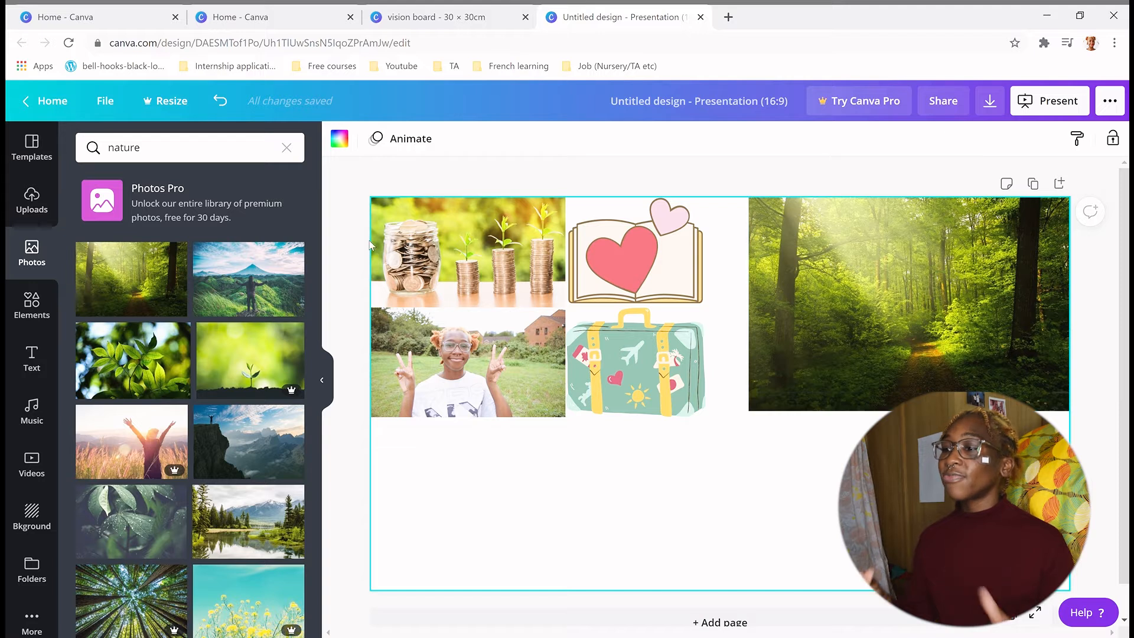
Step: Clear the photo search, review the pictures and goals in the "vision board" design, and return to the presentation
{"action": "left_click", "coordinate": [287, 148]}
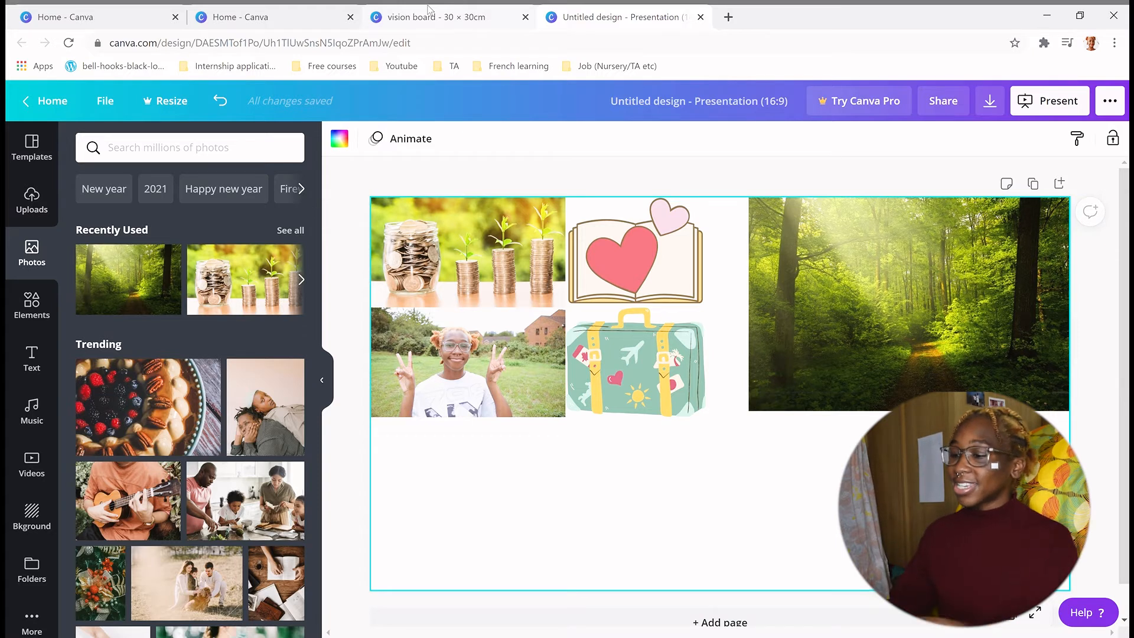
{"action": "left_click", "coordinate": [394, 9]}
{"action": "left_click", "coordinate": [565, 9]}
{"action": "left_click", "coordinate": [434, 9]}
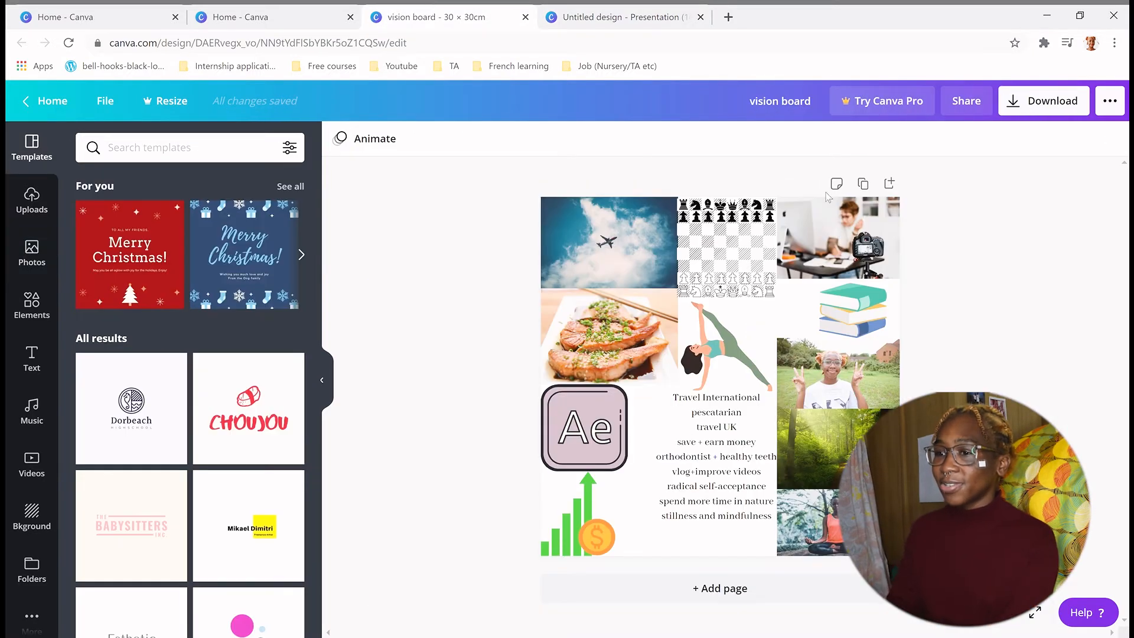
{"action": "left_click", "coordinate": [570, 9]}
{"action": "left_click", "coordinate": [173, 145]}
{"action": "type", "text": "pesca"}
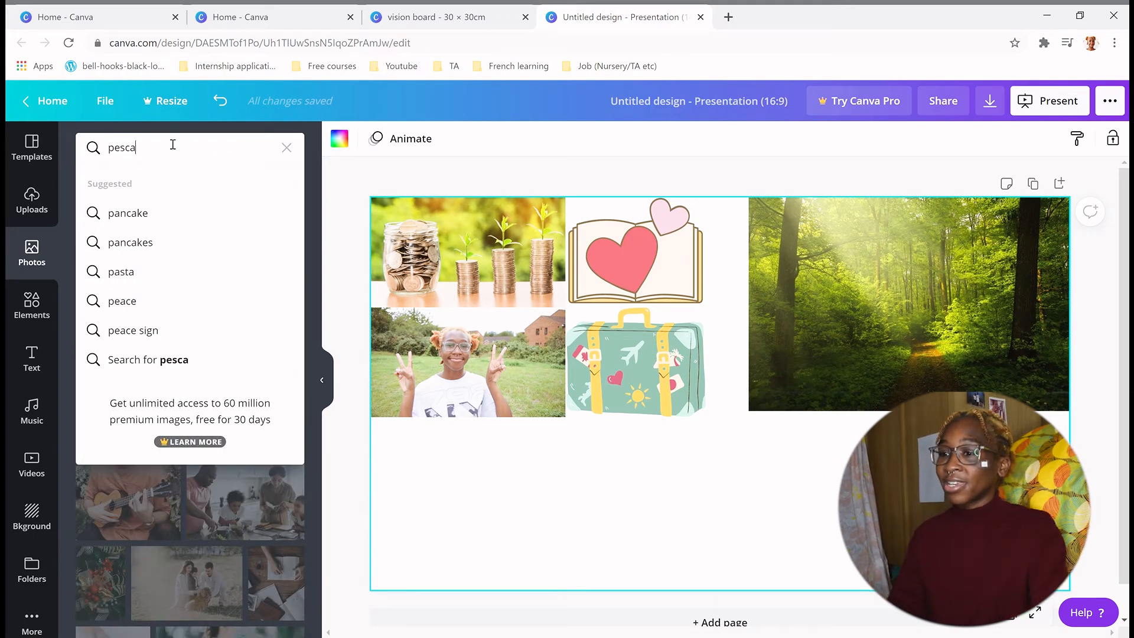
{"action": "type", "text": "rati"}
{"action": "key", "text": "BackSpace"}
{"action": "key", "text": "BackSpace"}
{"action": "key", "text": "BackSpace"}
{"action": "key", "text": "BackSpace"}
{"action": "key", "text": "BackSpace"}
{"action": "key", "text": "BackSpace"}
{"action": "key", "text": "BackSpace"}
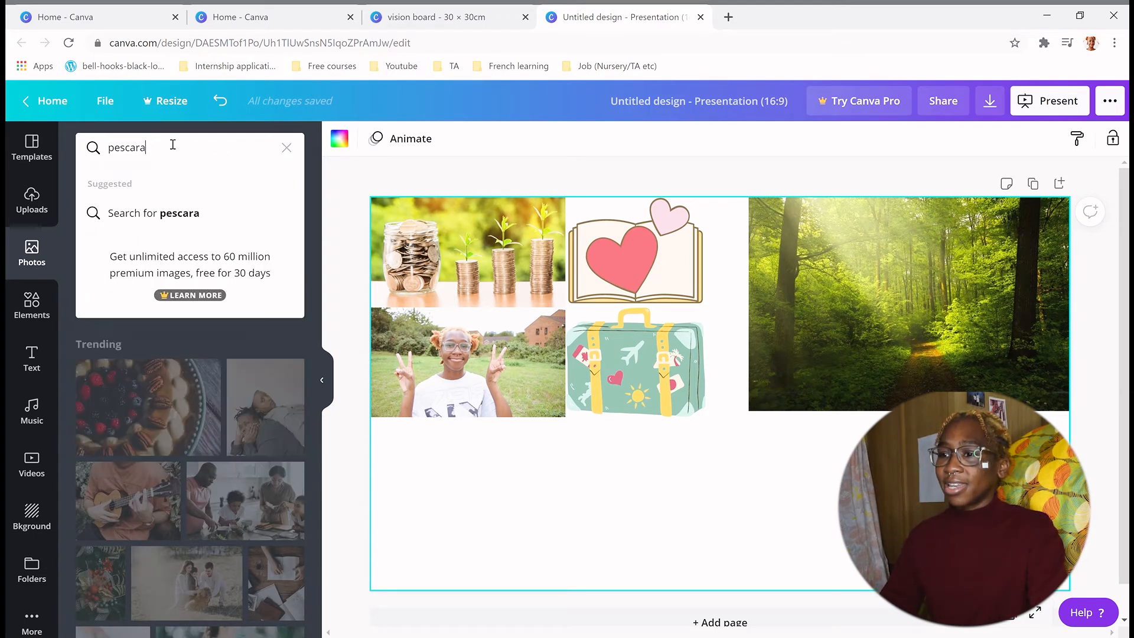
{"action": "key", "text": "BackSpace"}
{"action": "key", "text": "BackSpace"}
Step: Search the stock photos and the elements library for "fish" and look over the pictures offered
{"action": "type", "text": "fish"}
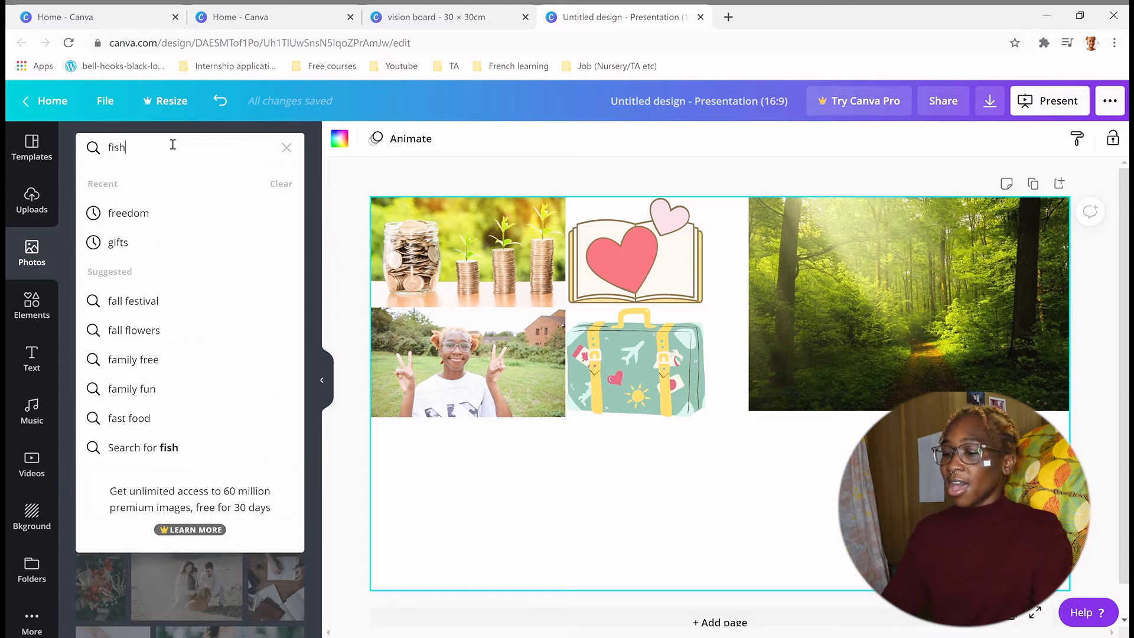
{"action": "key", "text": "Return"}
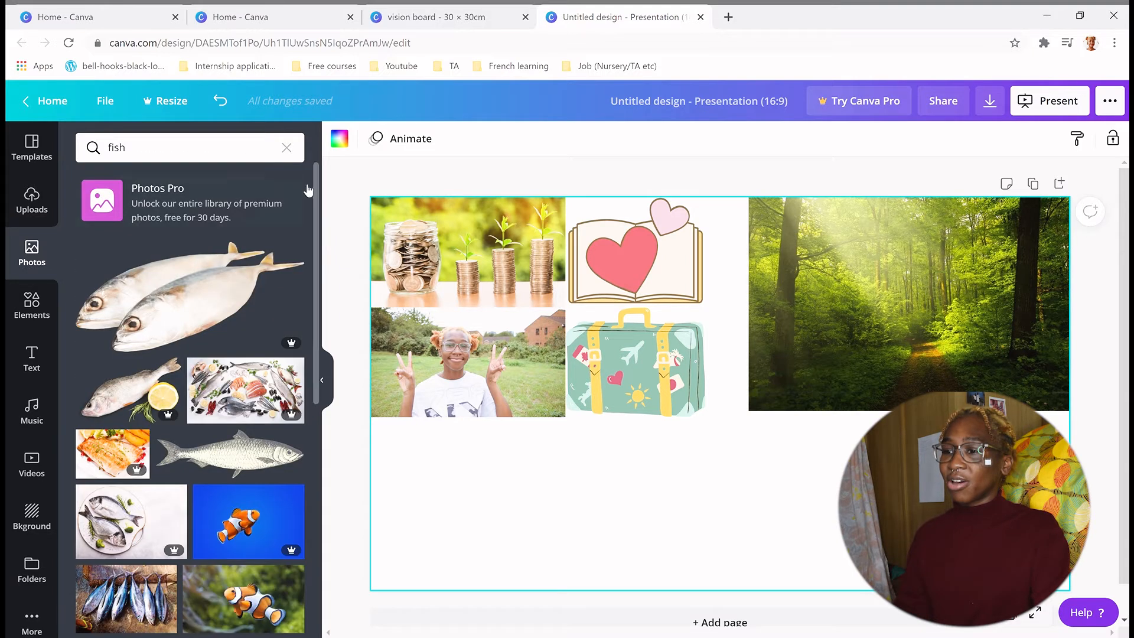
{"action": "left_click", "coordinate": [45, 293]}
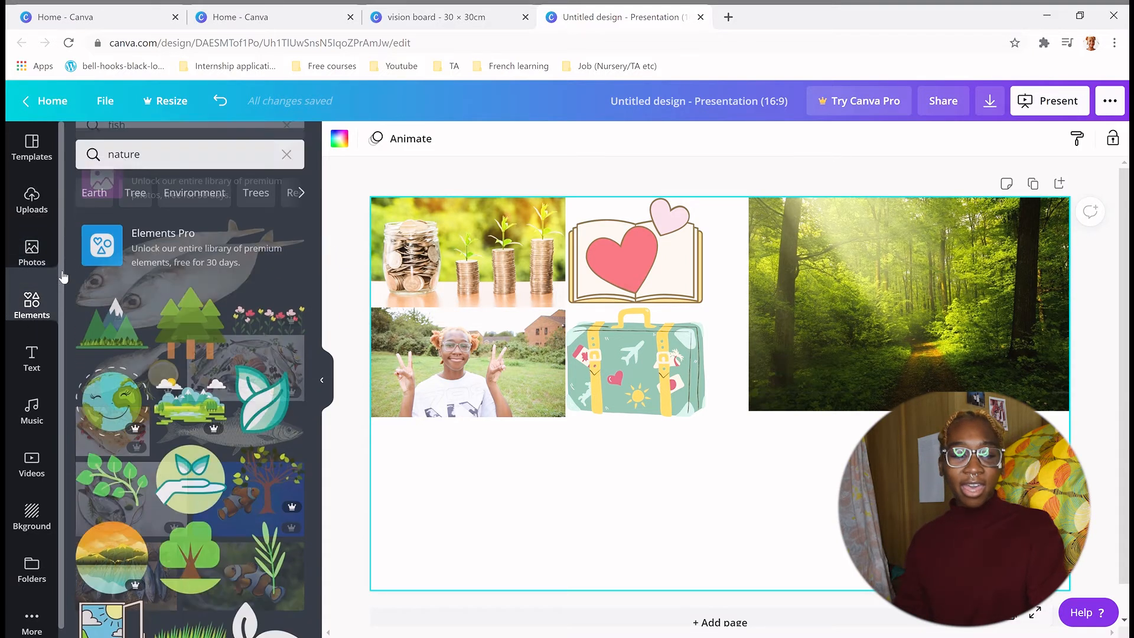
{"action": "left_click", "coordinate": [162, 147]}
{"action": "type", "text": "na"}
{"action": "key", "text": "BackSpace"}
{"action": "key", "text": "BackSpace"}
{"action": "key", "text": "BackSpace"}
{"action": "type", "text": "fish"}
{"action": "key", "text": "Return"}
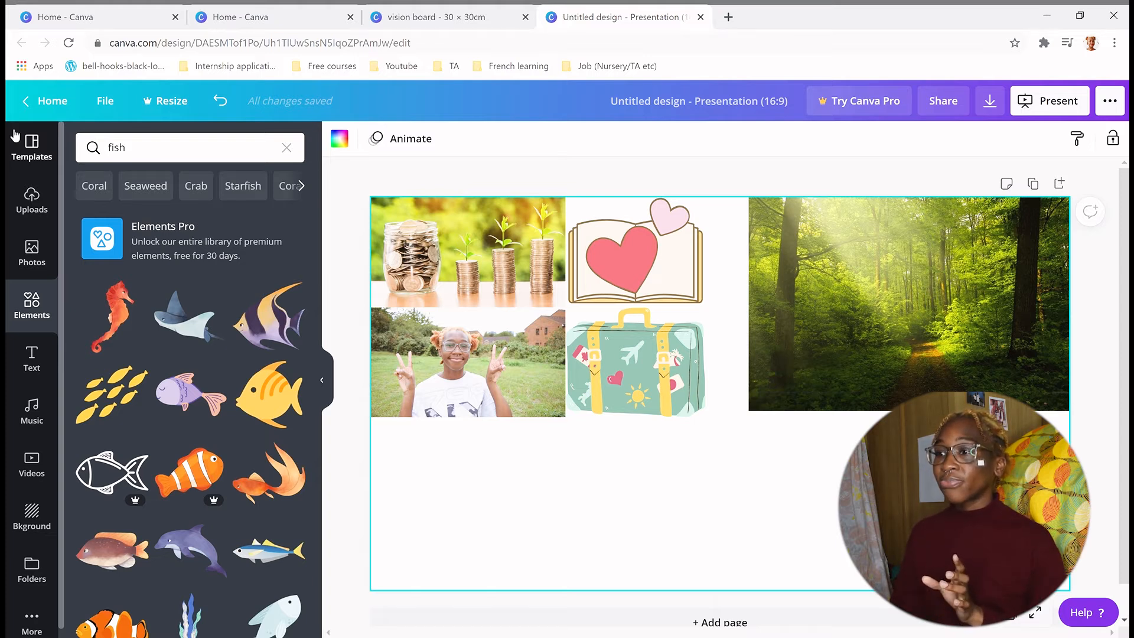
{"action": "left_click", "coordinate": [335, 259]}
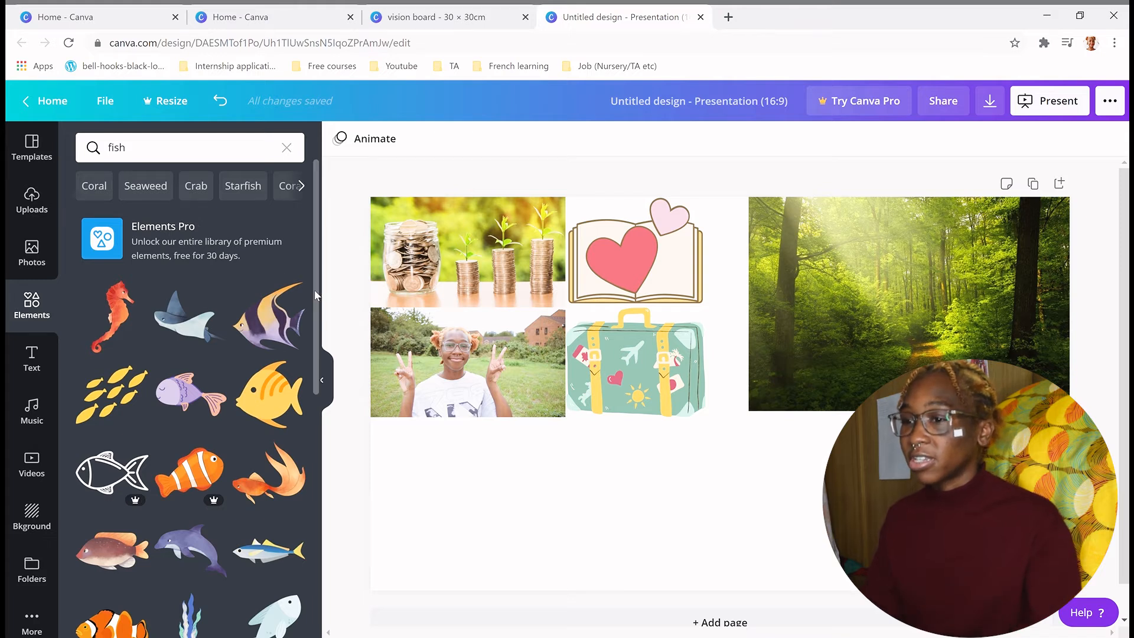
{"action": "scroll", "coordinate": [307, 362], "scroll_direction": "down", "scroll_amount": 3}
Step: Search the stock photos for "salmon" and place the photo of the cooked salmon with chopsticks in the page's lower-left corner
{"action": "left_click", "coordinate": [46, 261]}
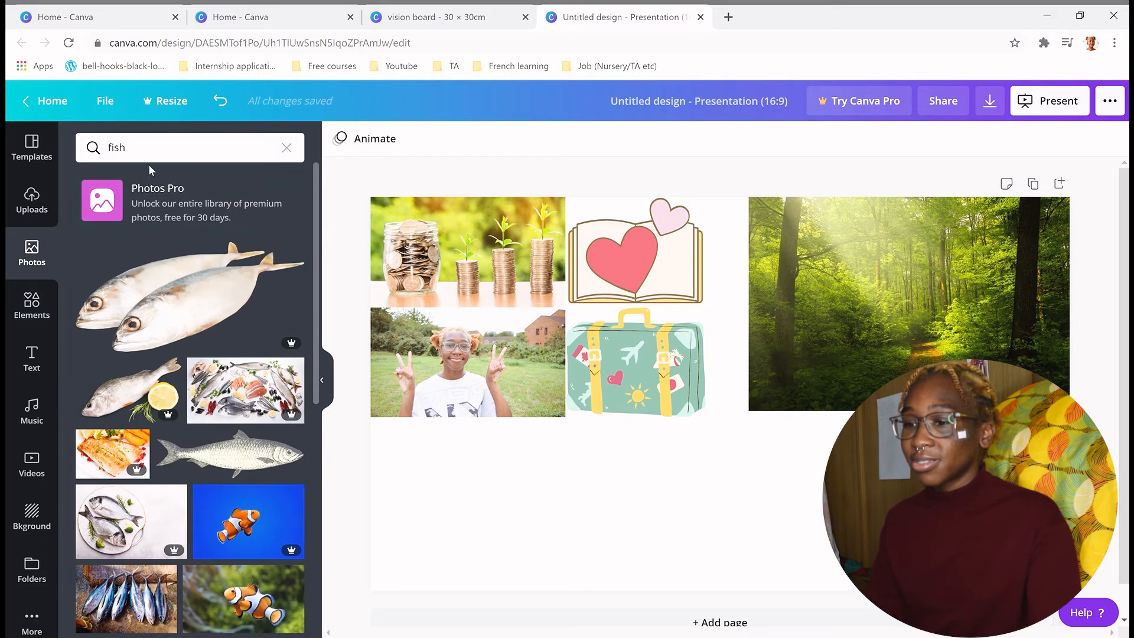
{"action": "left_click", "coordinate": [157, 153]}
{"action": "type", "text": "salmon"}
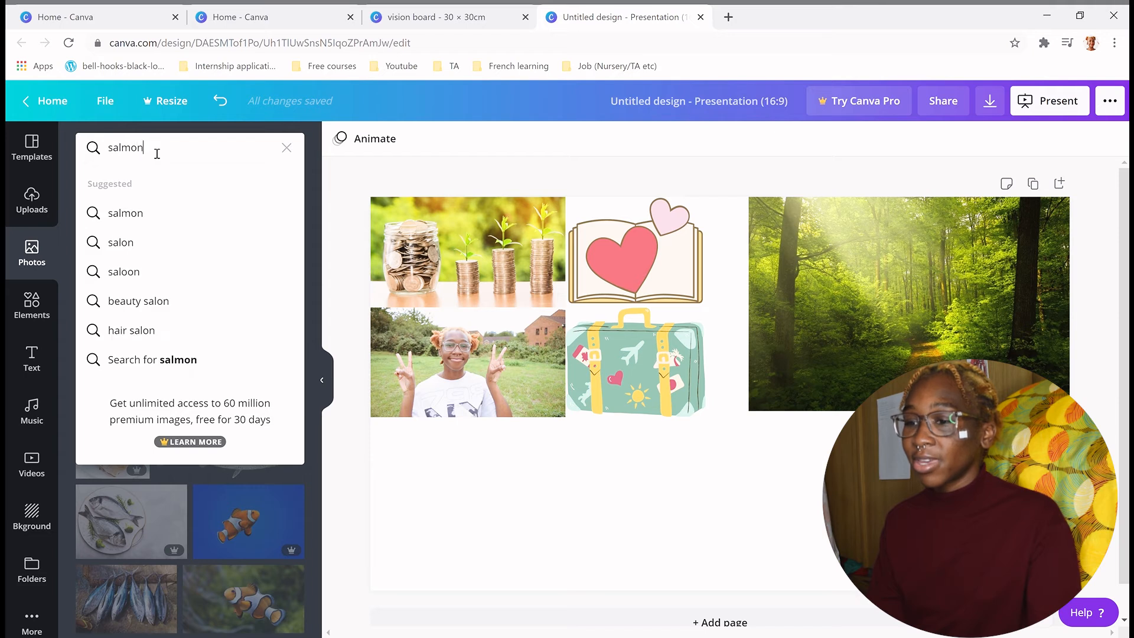
{"action": "key", "text": "Return"}
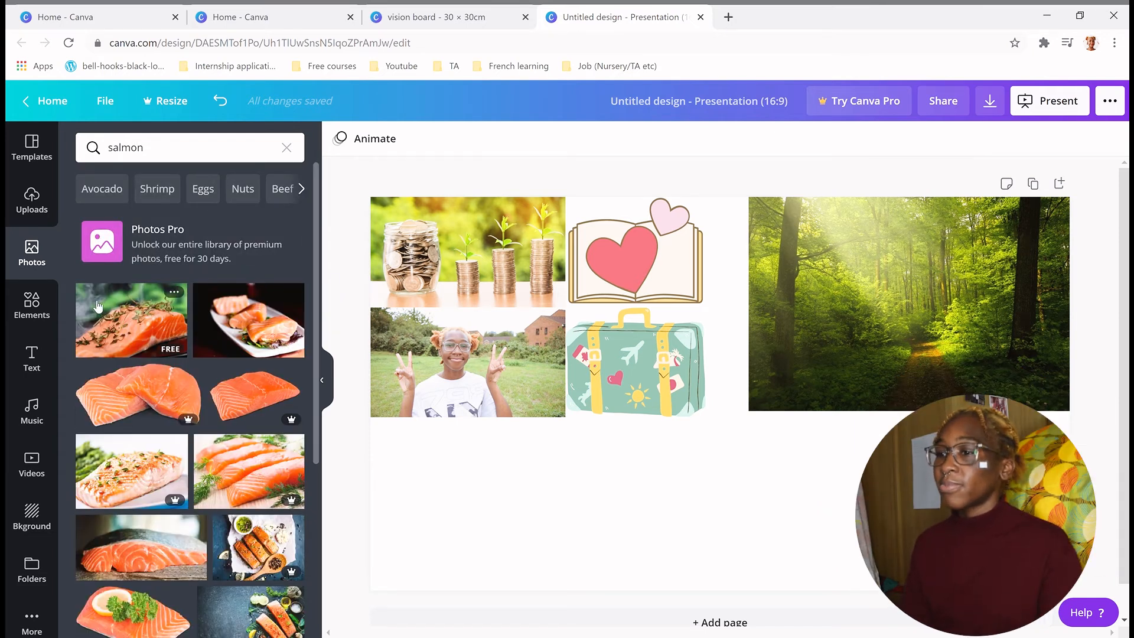
{"action": "left_click_drag", "start_coordinate": [315, 332], "coordinate": [322, 470]}
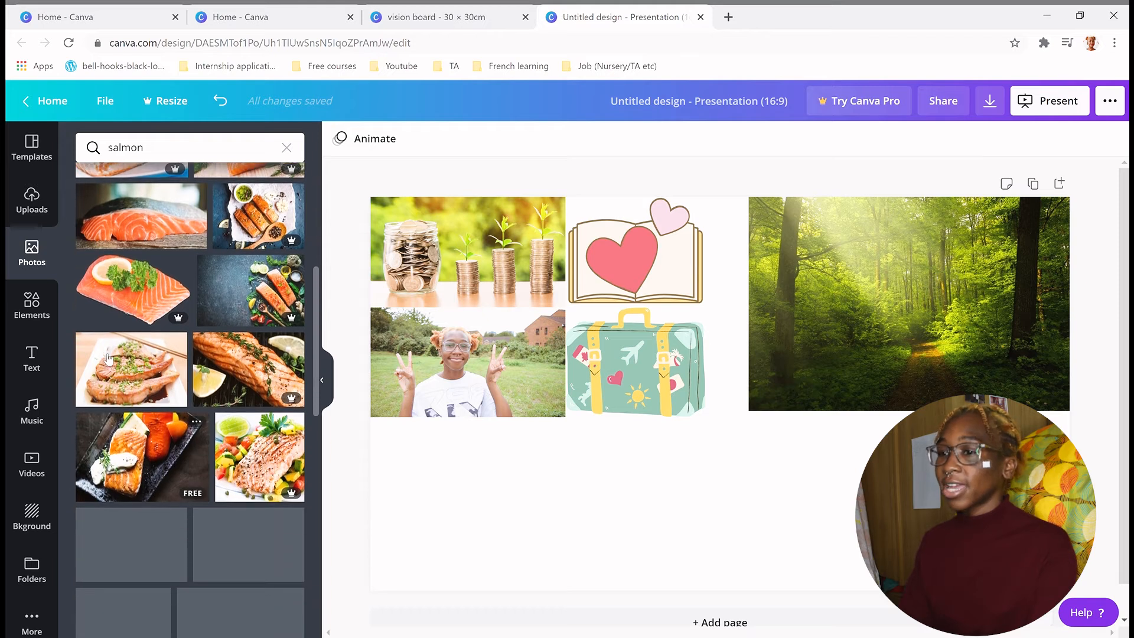
{"action": "left_click_drag", "start_coordinate": [131, 369], "coordinate": [454, 534]}
Step: Search the stock photos for "flexible" and look over the pictures offered
{"action": "left_click", "coordinate": [287, 147]}
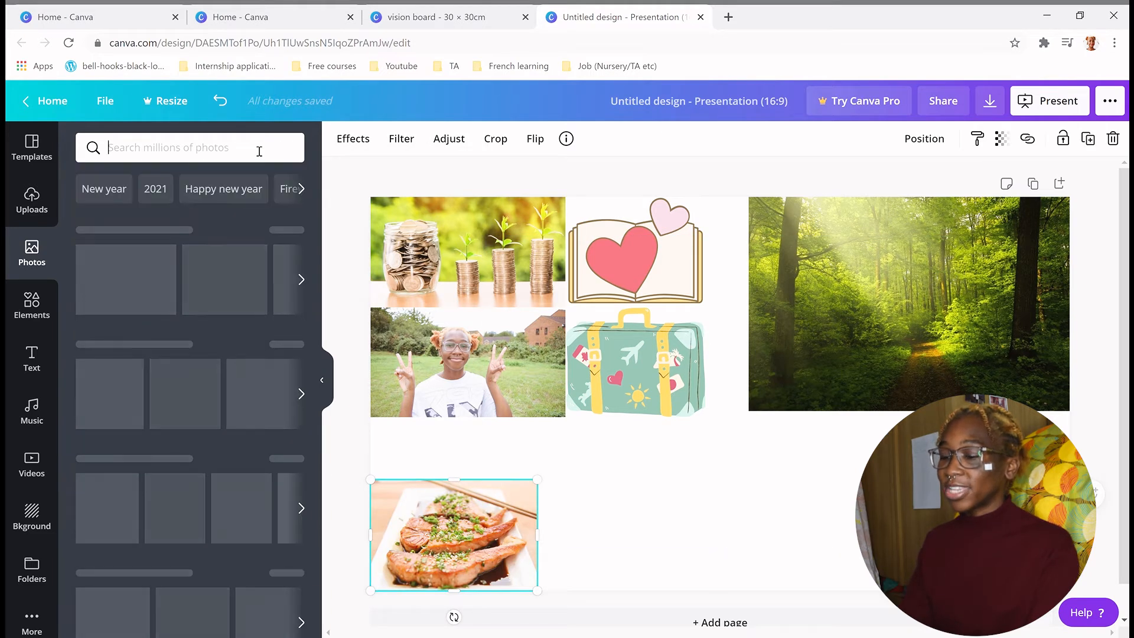
{"action": "type", "text": "fl"}
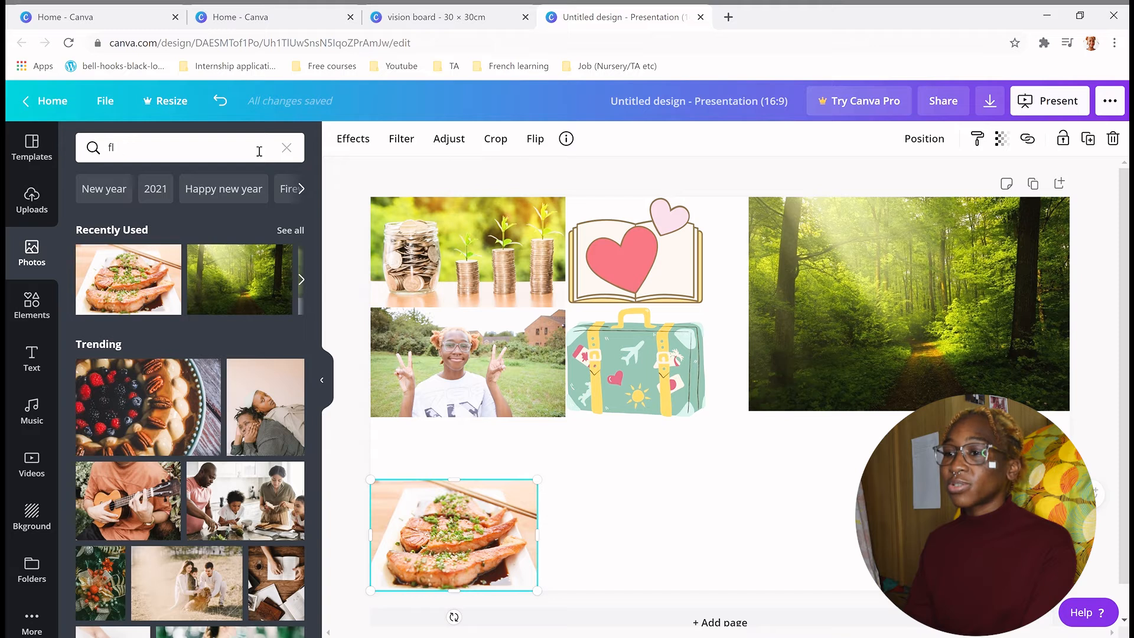
{"action": "type", "text": "exible"}
{"action": "key", "text": "Return"}
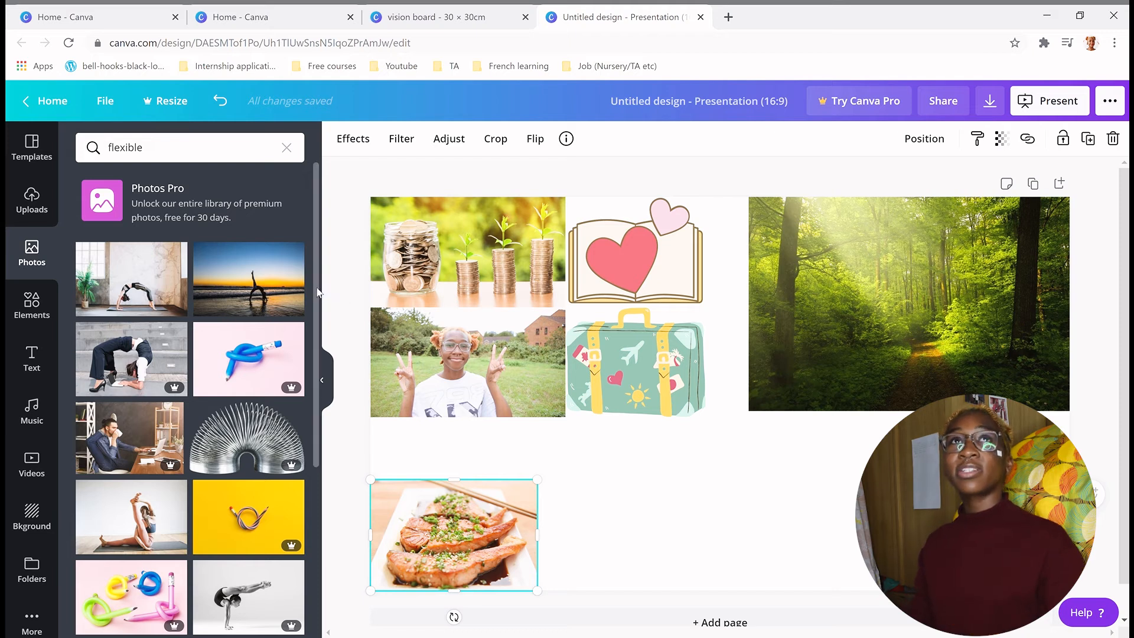
{"action": "scroll", "coordinate": [317, 292], "scroll_direction": "down", "scroll_amount": 1}
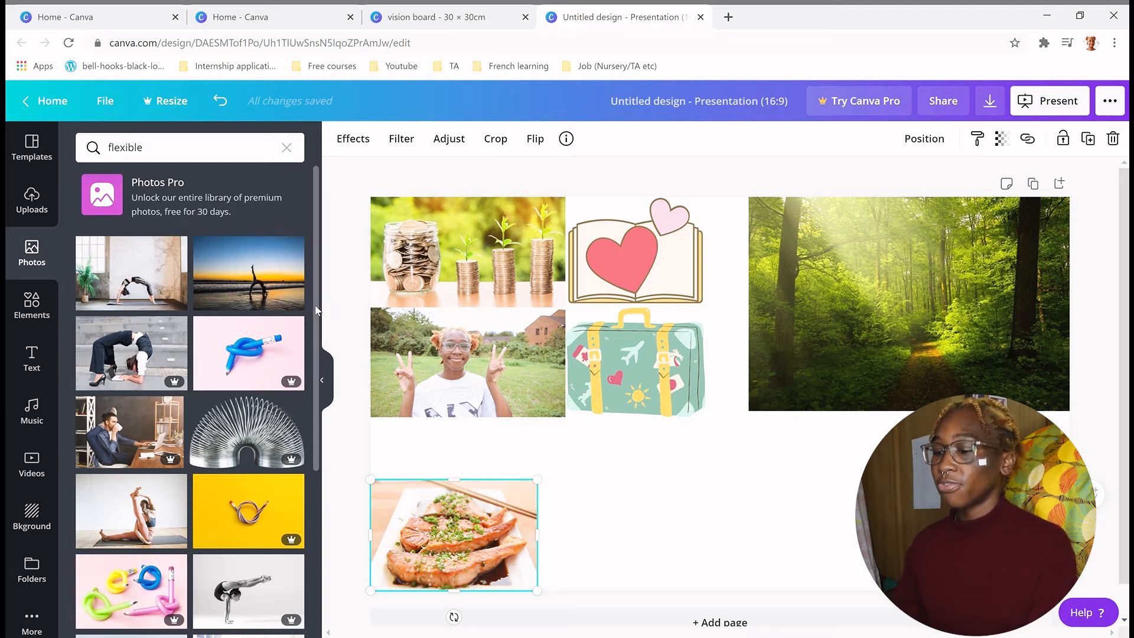
{"action": "scroll", "coordinate": [309, 411], "scroll_direction": "down", "scroll_amount": 8}
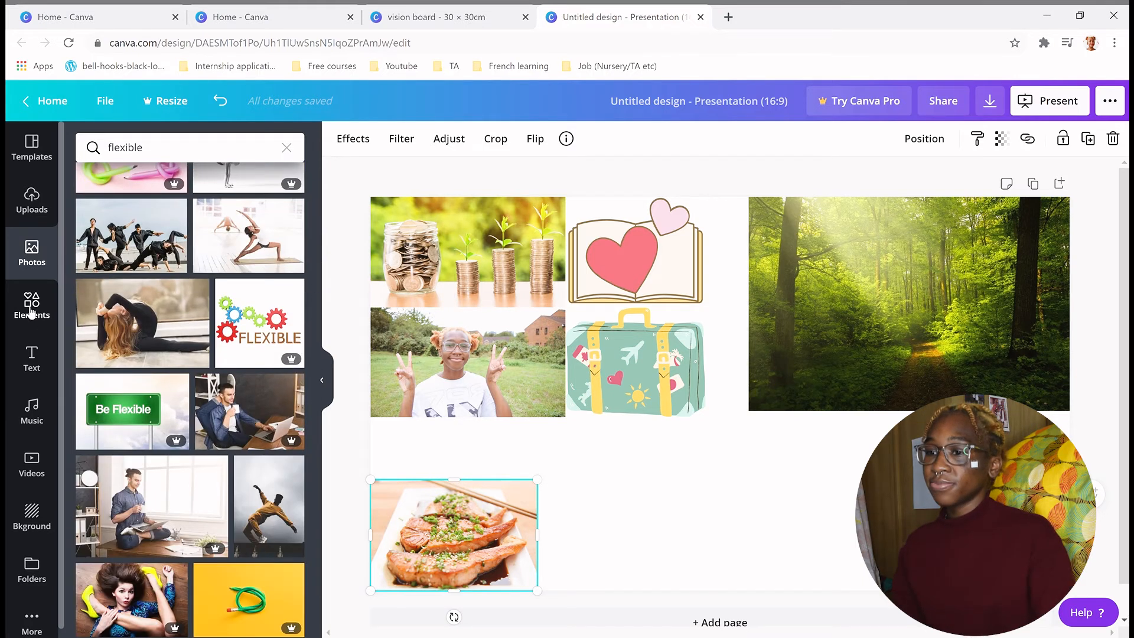
Step: Search the elements library for "flexible" graphics
{"action": "left_click", "coordinate": [31, 311]}
{"action": "left_click", "coordinate": [171, 154]}
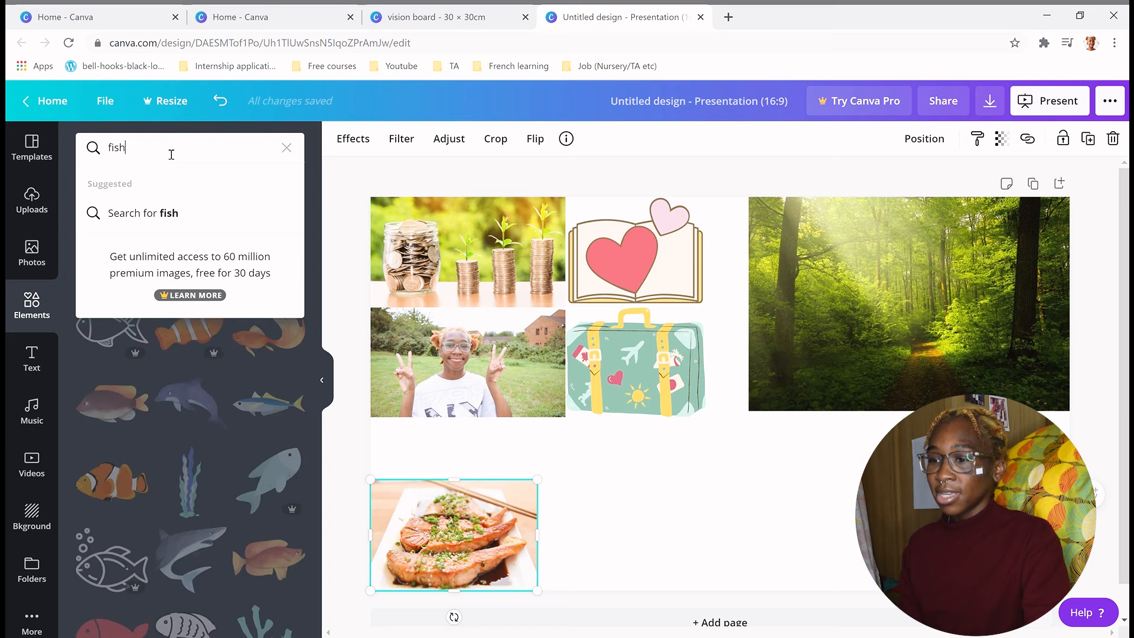
{"action": "type", "text": "flexible"}
{"action": "key", "text": "Return"}
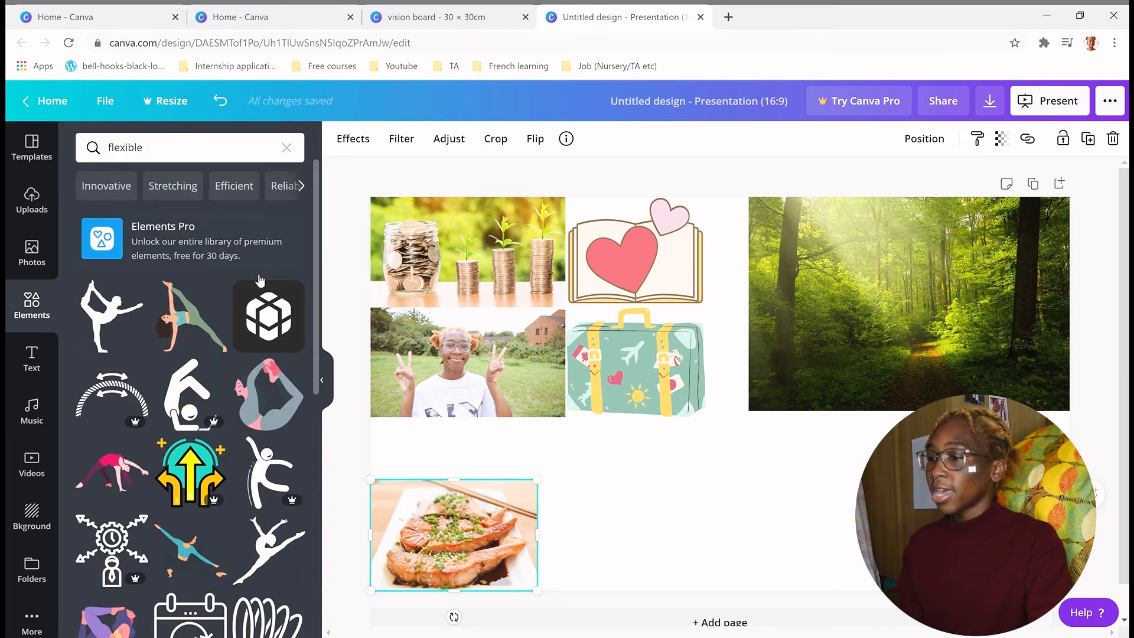
Step: Place the graphic of the stretching woman in green leggings beside the salmon photo at the page's lower edge and shrink it slightly
{"action": "left_click_drag", "start_coordinate": [186, 322], "coordinate": [718, 498]}
{"action": "left_click_drag", "start_coordinate": [718, 409], "coordinate": [577, 526]}
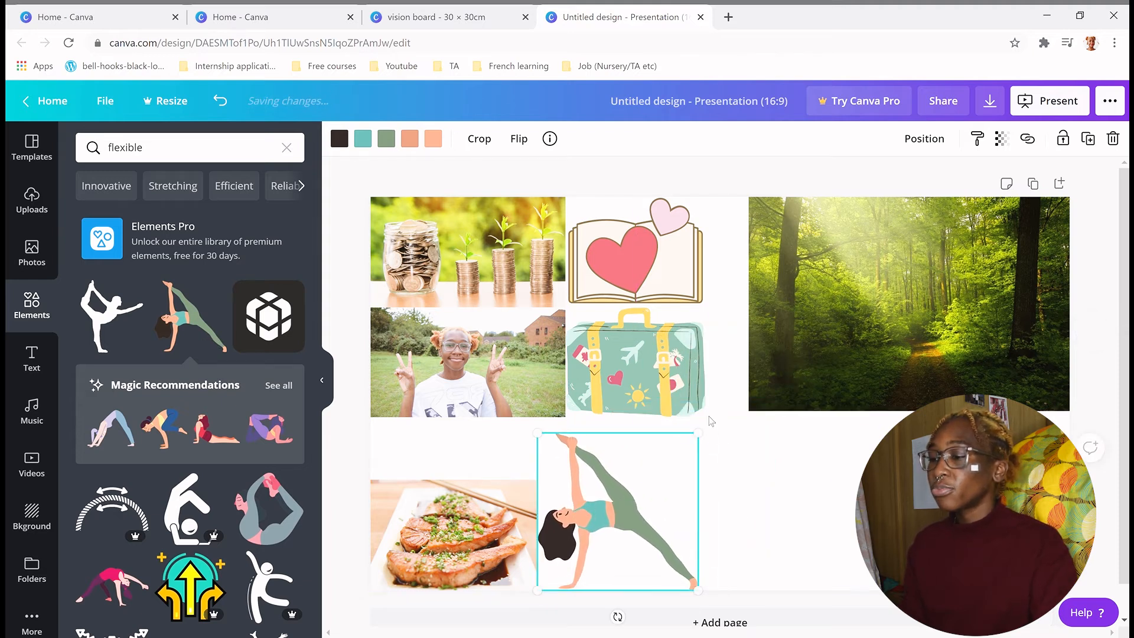
{"action": "left_click_drag", "start_coordinate": [705, 438], "coordinate": [690, 444]}
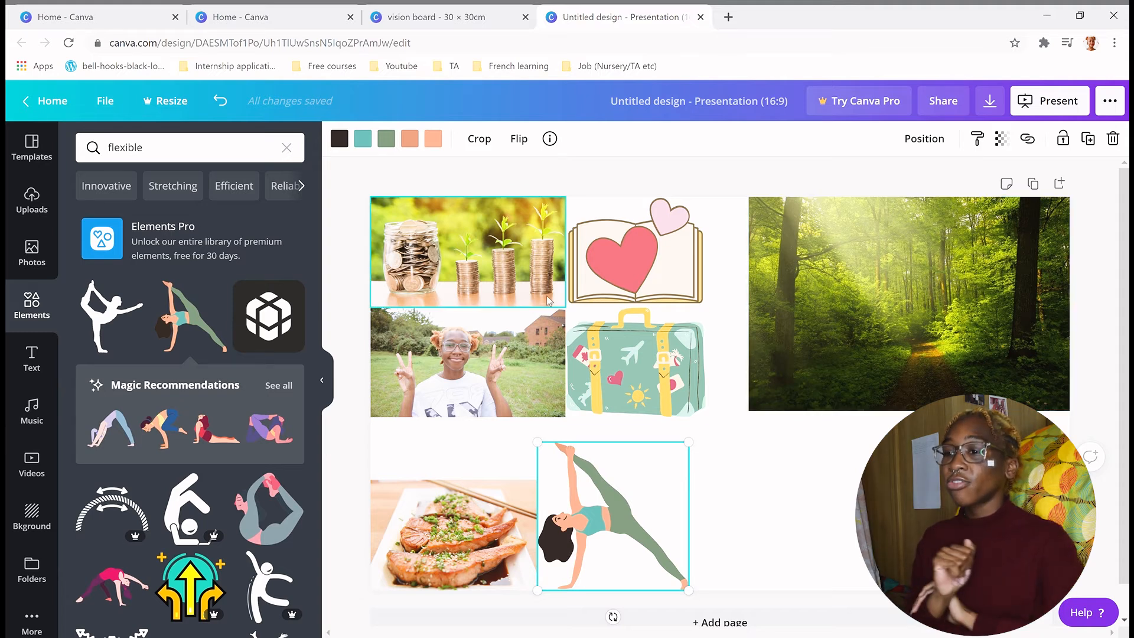
Step: Search the elements library for "chess" and place the free full chessboard graphic in the page's lower-right corner
{"action": "left_click", "coordinate": [286, 147]}
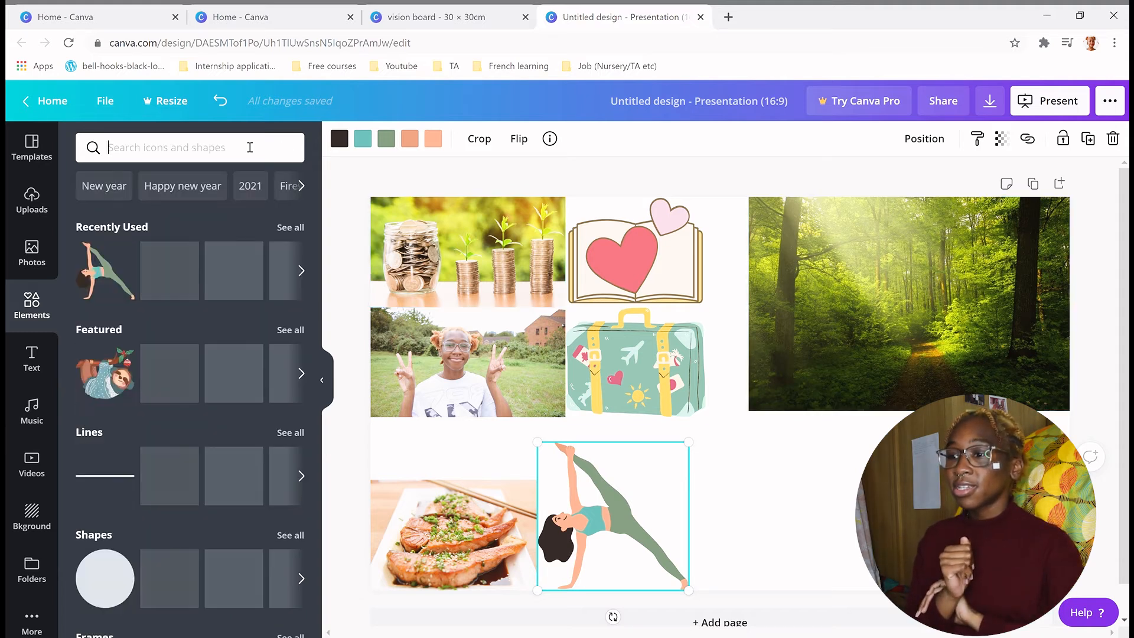
{"action": "type", "text": "chess"}
{"action": "key", "text": "Return"}
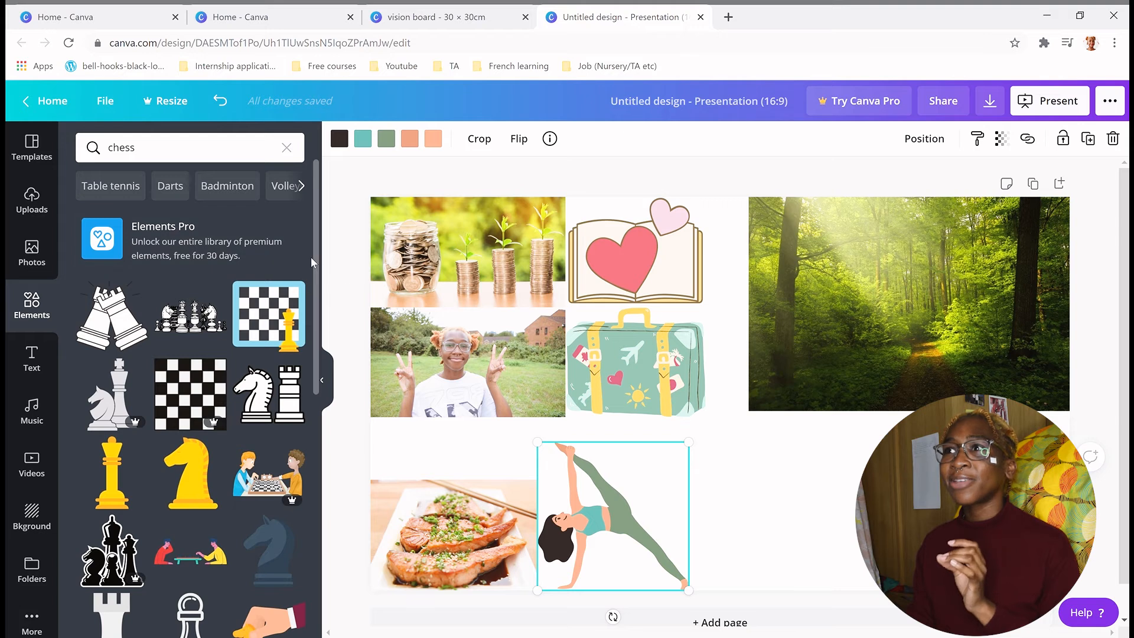
{"action": "left_click_drag", "start_coordinate": [313, 257], "coordinate": [307, 420]}
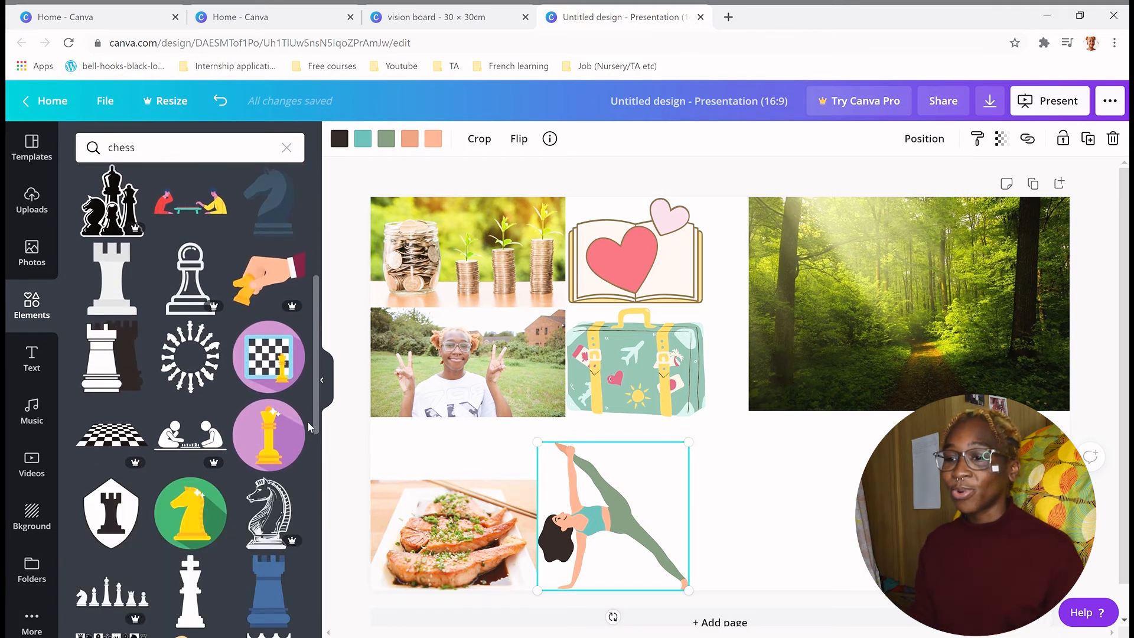
{"action": "left_click_drag", "start_coordinate": [307, 421], "coordinate": [309, 478]}
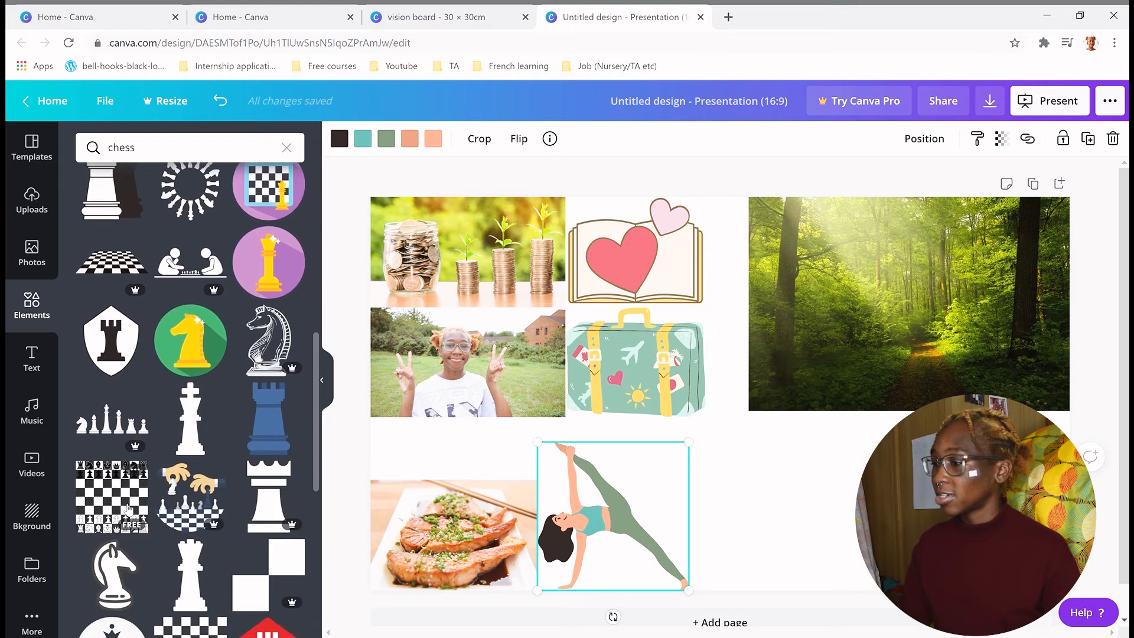
{"action": "left_click", "coordinate": [128, 523]}
{"action": "left_click_drag", "start_coordinate": [975, 502], "coordinate": [938, 514]}
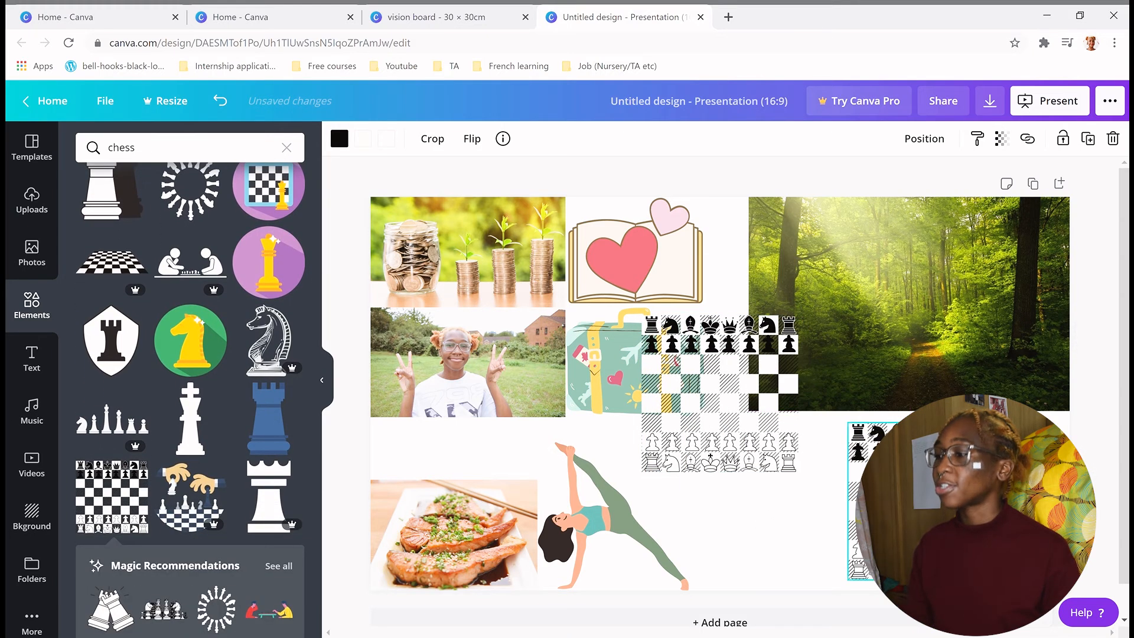
{"action": "key", "text": "Delete"}
{"action": "left_click", "coordinate": [758, 420]}
{"action": "left_click_drag", "start_coordinate": [758, 420], "coordinate": [1027, 535]}
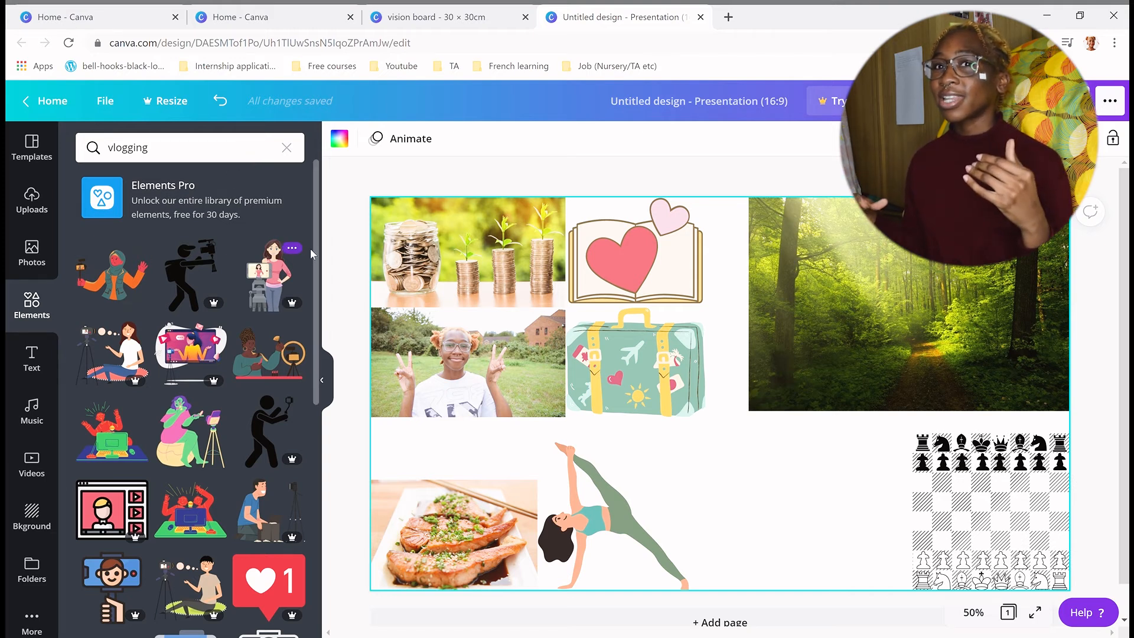
Step: Search the stock photos for "vlogging" and look over the pictures offered
{"action": "left_click", "coordinate": [40, 254]}
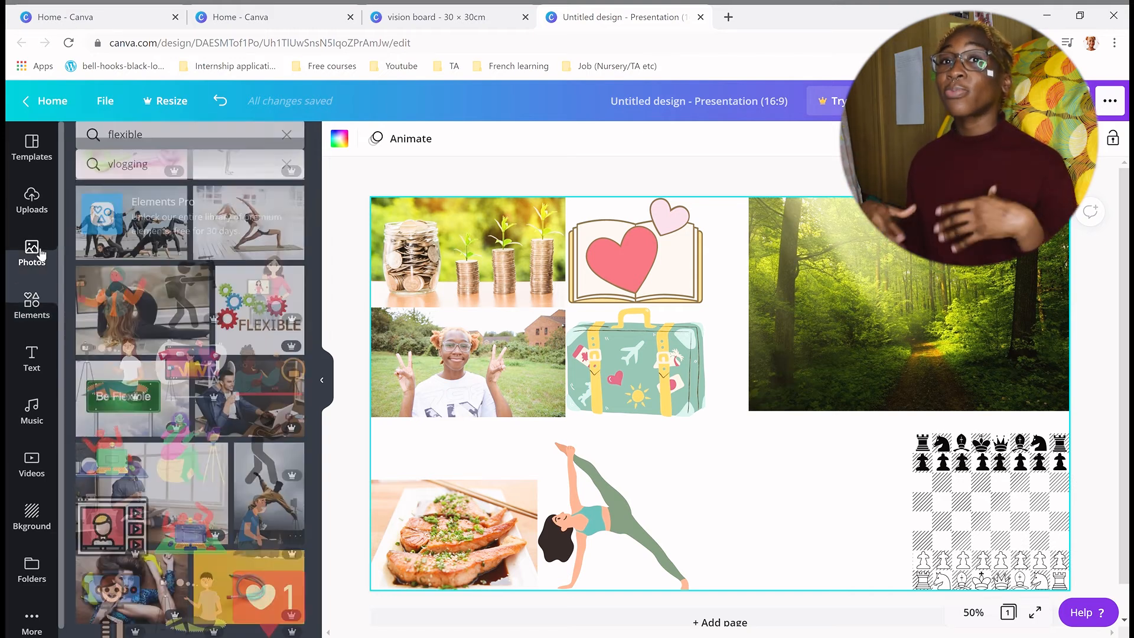
{"action": "left_click_drag", "start_coordinate": [187, 151], "coordinate": [10, 169]}
{"action": "key", "text": "BackSpace"}
{"action": "type", "text": "vloggin"}
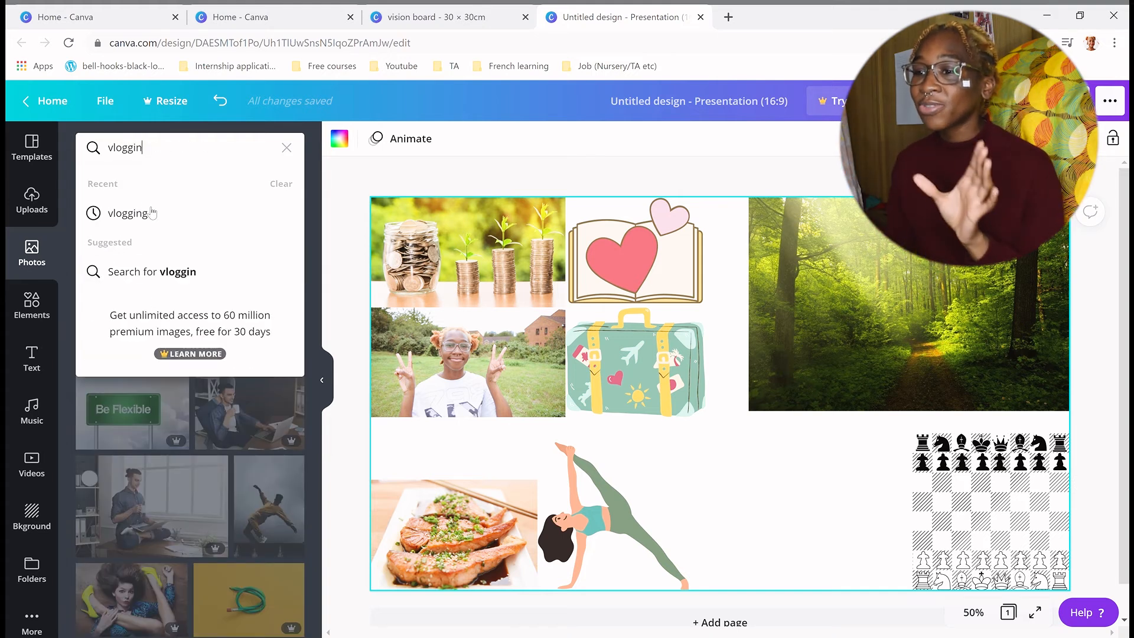
{"action": "left_click", "coordinate": [147, 213]}
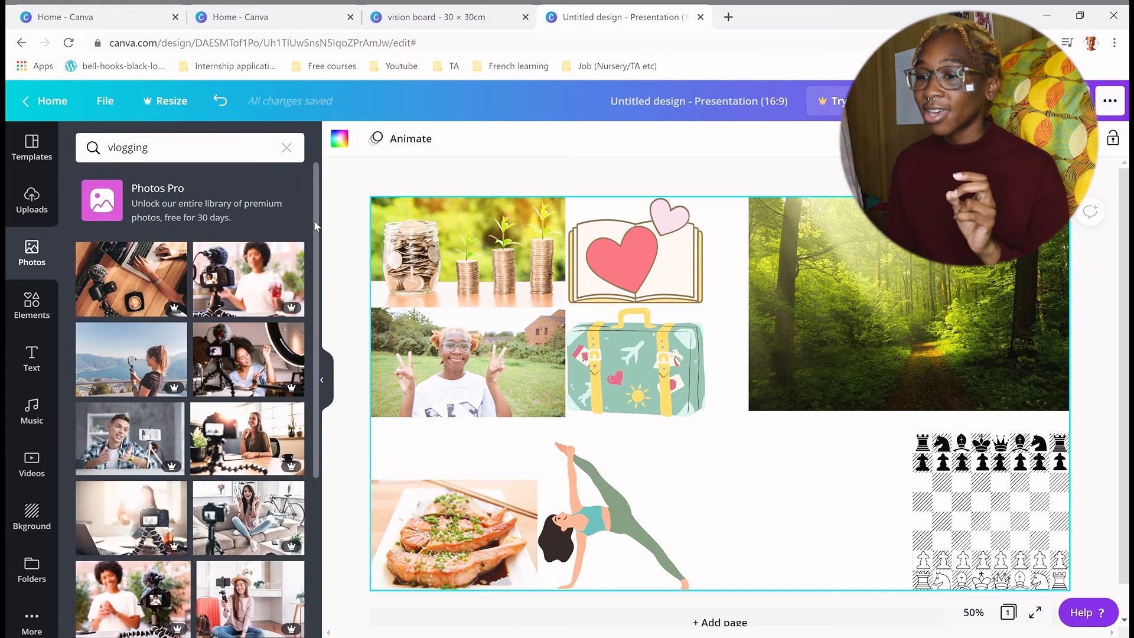
{"action": "left_click_drag", "start_coordinate": [314, 221], "coordinate": [294, 437]}
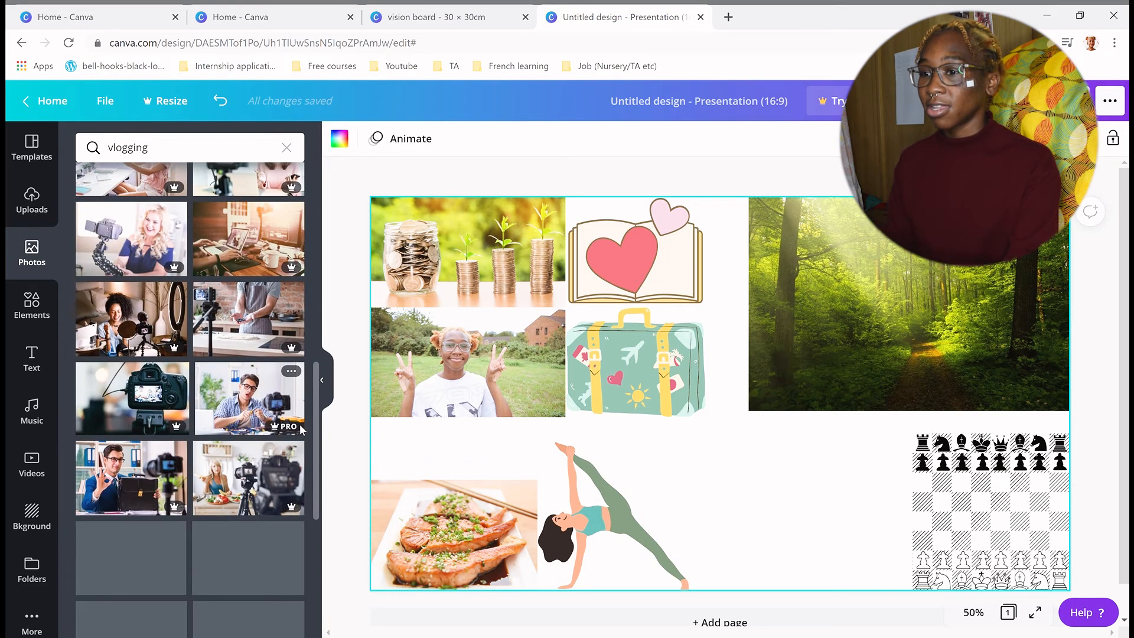
Step: Search the stock photos for "vlog" and place a reduced photo of the camera at a desk beside the chessboard
{"action": "left_click", "coordinate": [238, 149]}
{"action": "key", "text": "BackSpace"}
{"action": "key", "text": "BackSpace"}
{"action": "key", "text": "BackSpace"}
{"action": "key", "text": "BackSpace"}
{"action": "key", "text": "Return"}
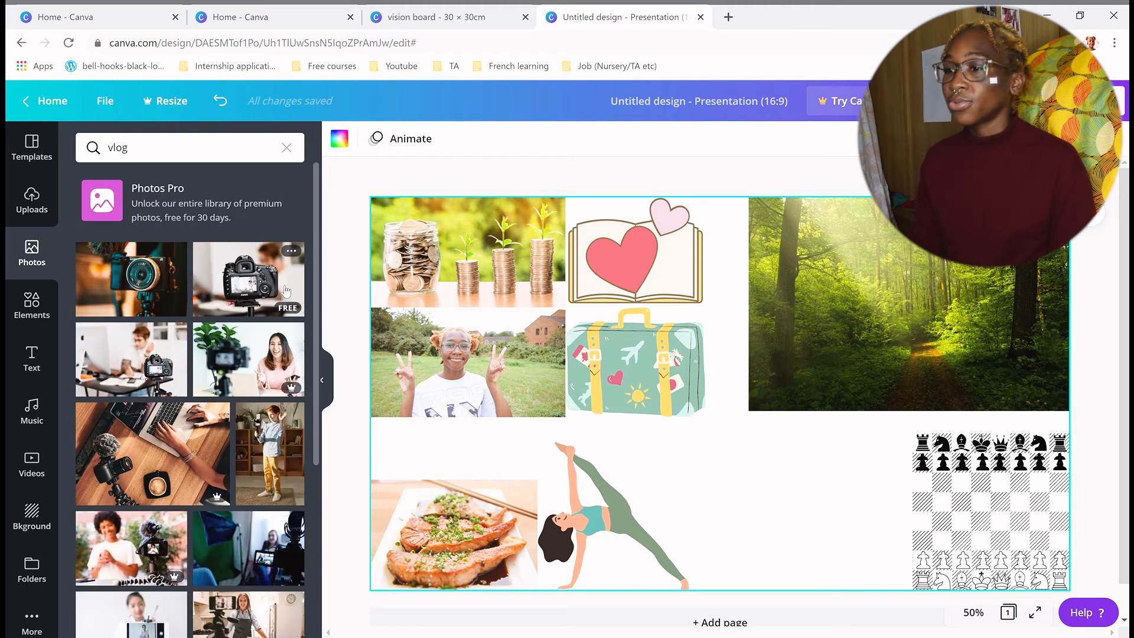
{"action": "left_click", "coordinate": [142, 334]}
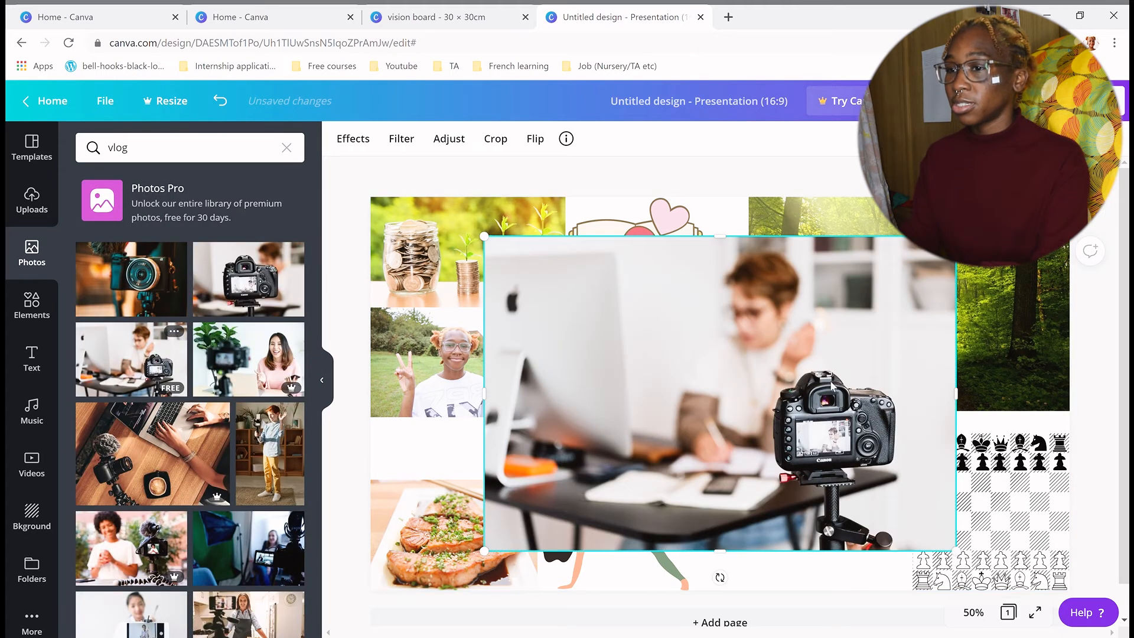
{"action": "left_click_drag", "start_coordinate": [693, 375], "coordinate": [670, 407]}
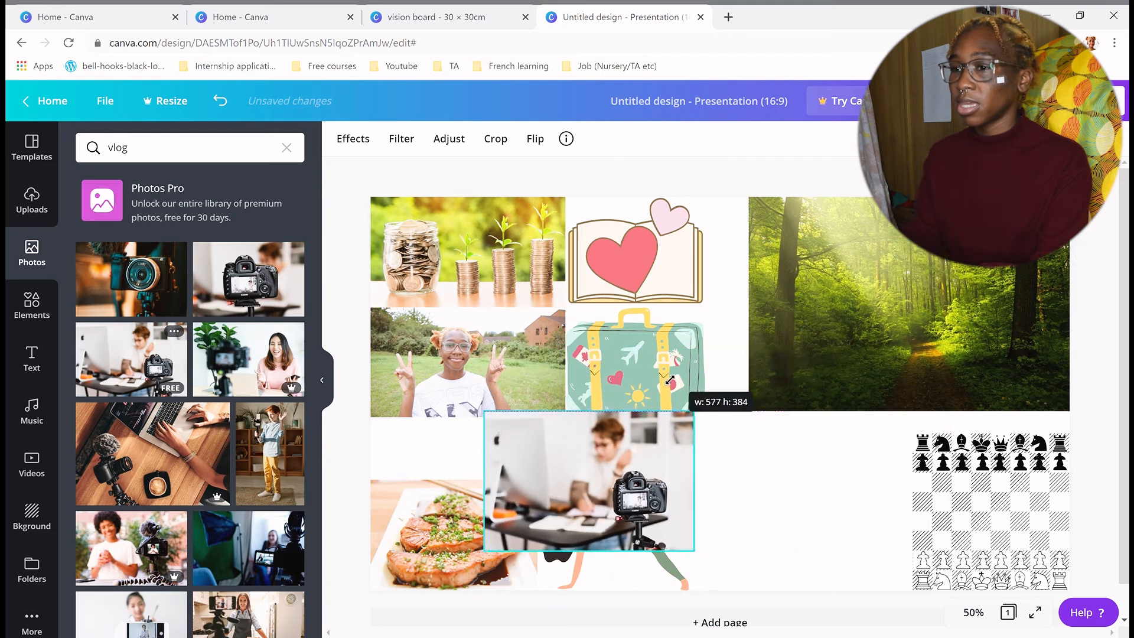
{"action": "left_click_drag", "start_coordinate": [597, 492], "coordinate": [824, 535]}
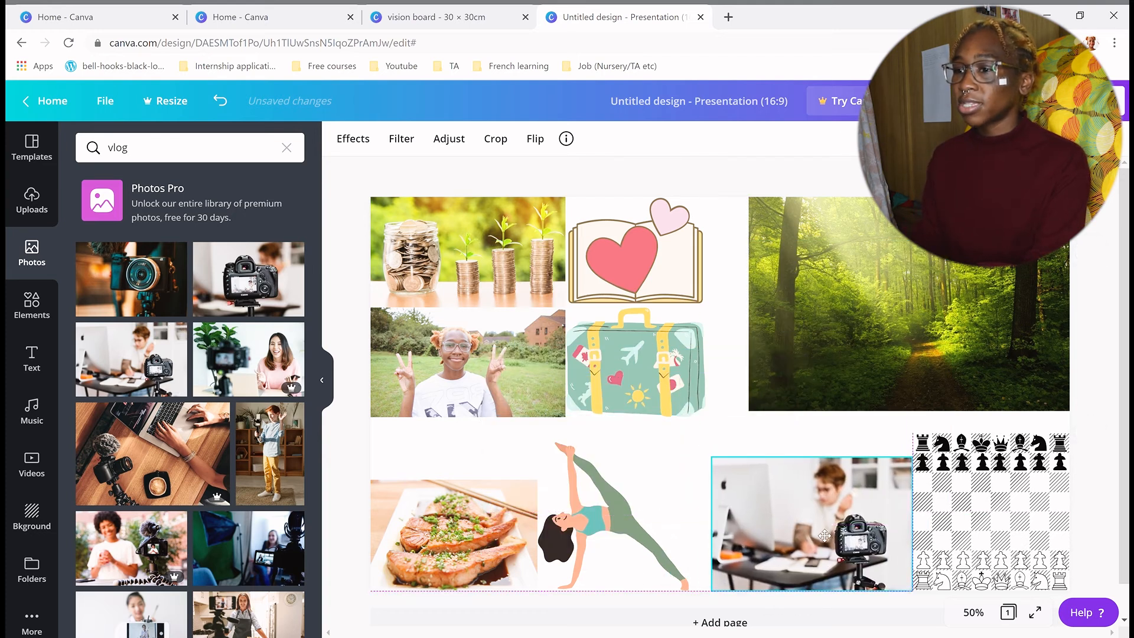
Step: Search the stock photos for "adobe" and add the video-editing timeline photo at a reduced size near the suitcase graphic
{"action": "left_click", "coordinate": [287, 148]}
{"action": "type", "text": "adibe"}
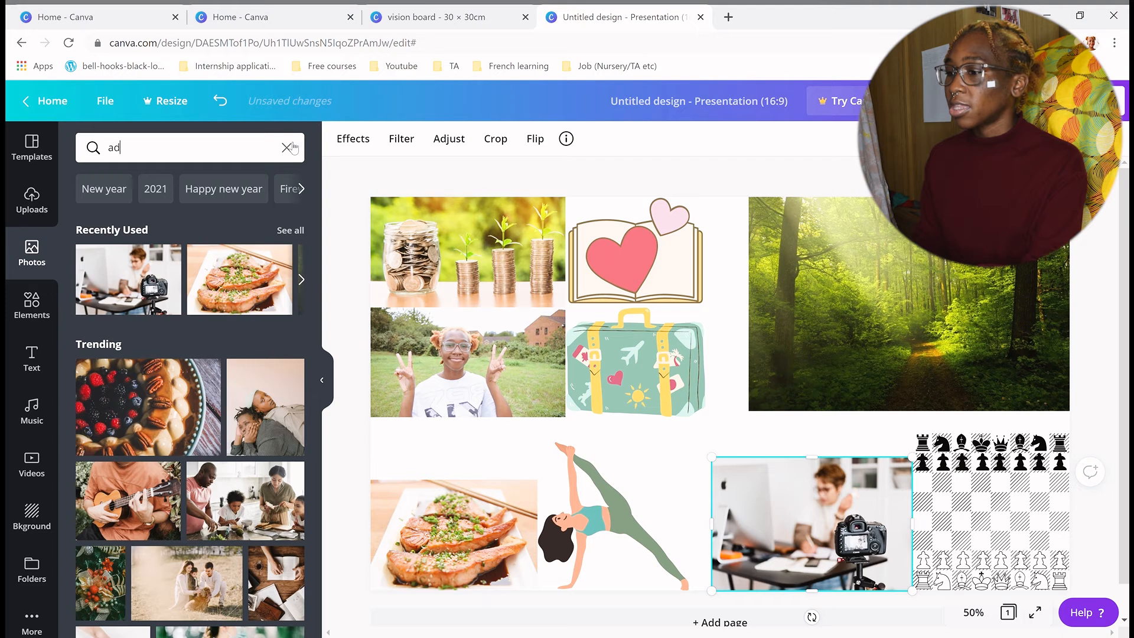
{"action": "key", "text": "Return"}
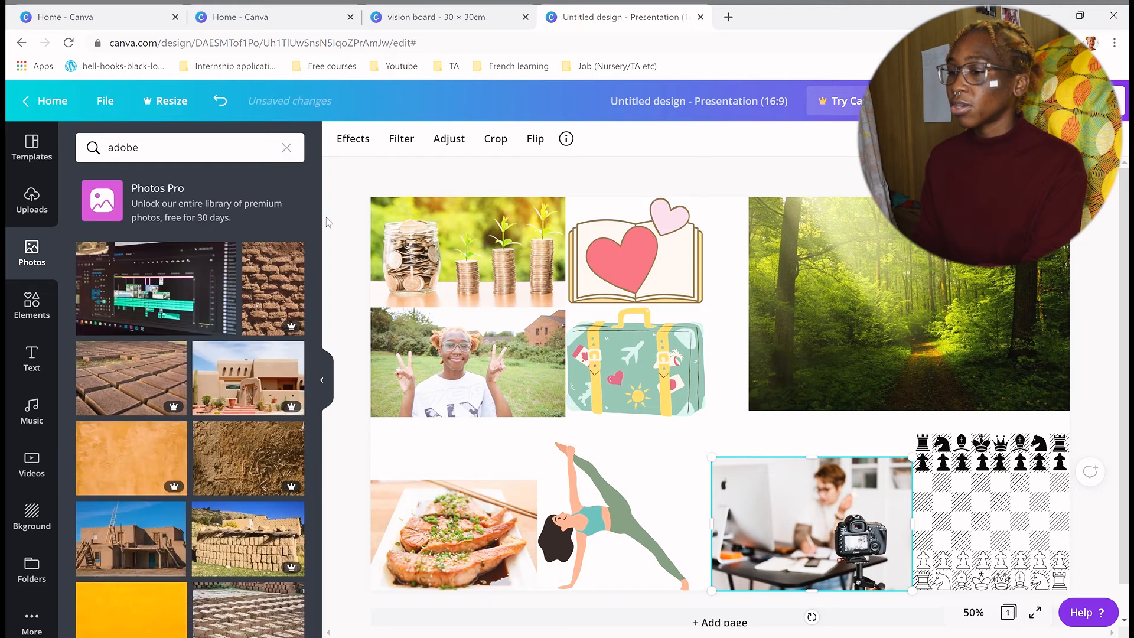
{"action": "left_click_drag", "start_coordinate": [313, 232], "coordinate": [347, 111]}
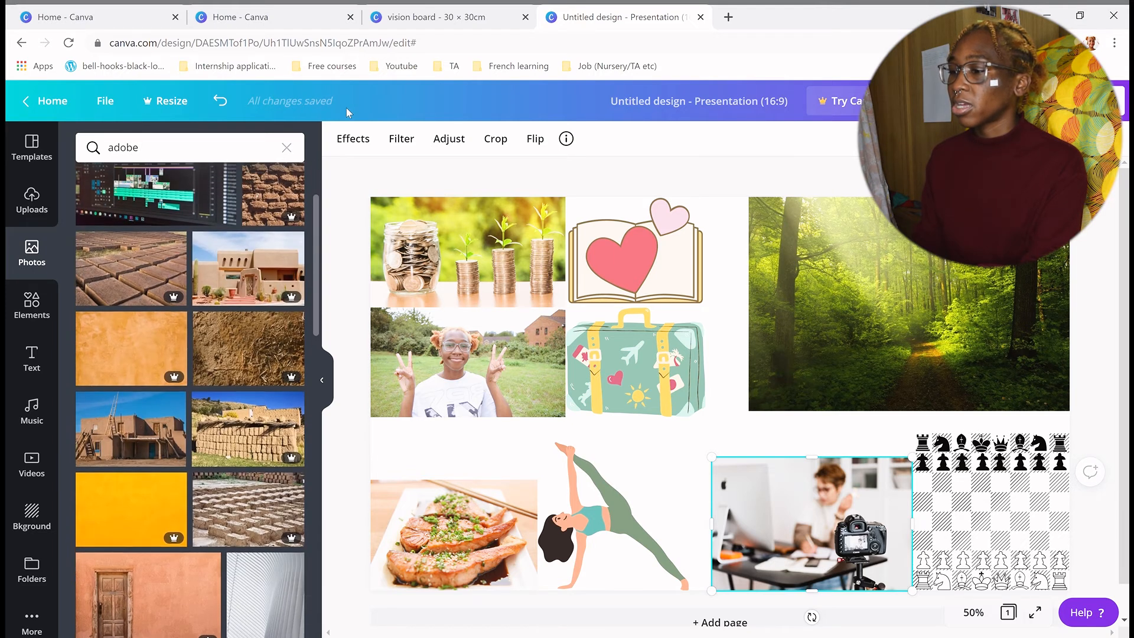
{"action": "left_click", "coordinate": [175, 272]}
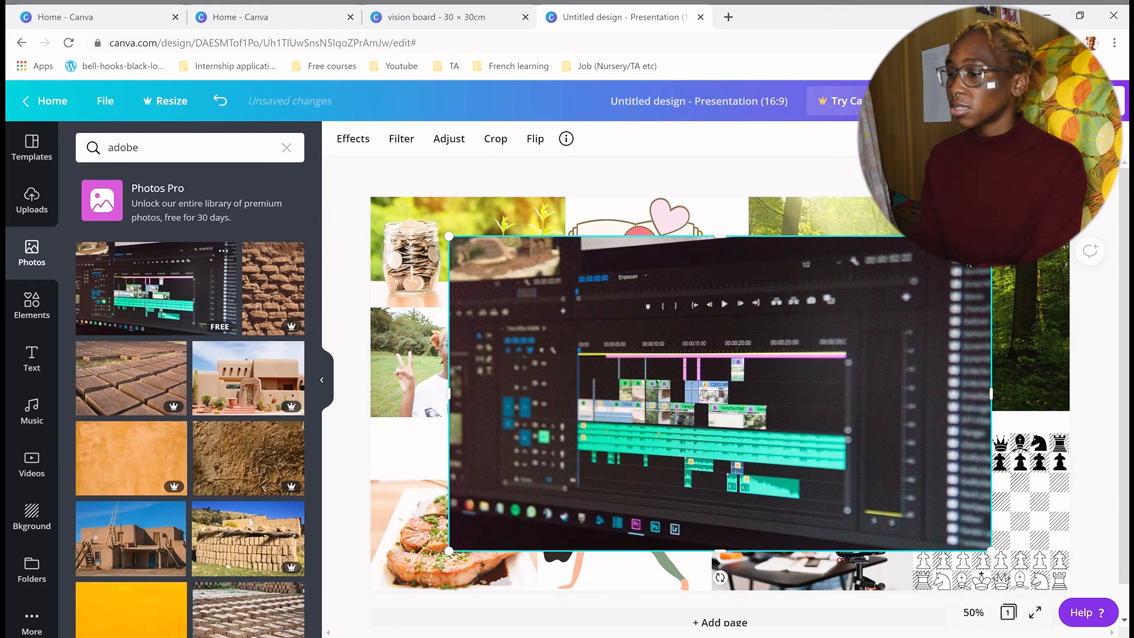
{"action": "left_click_drag", "start_coordinate": [866, 314], "coordinate": [568, 456]}
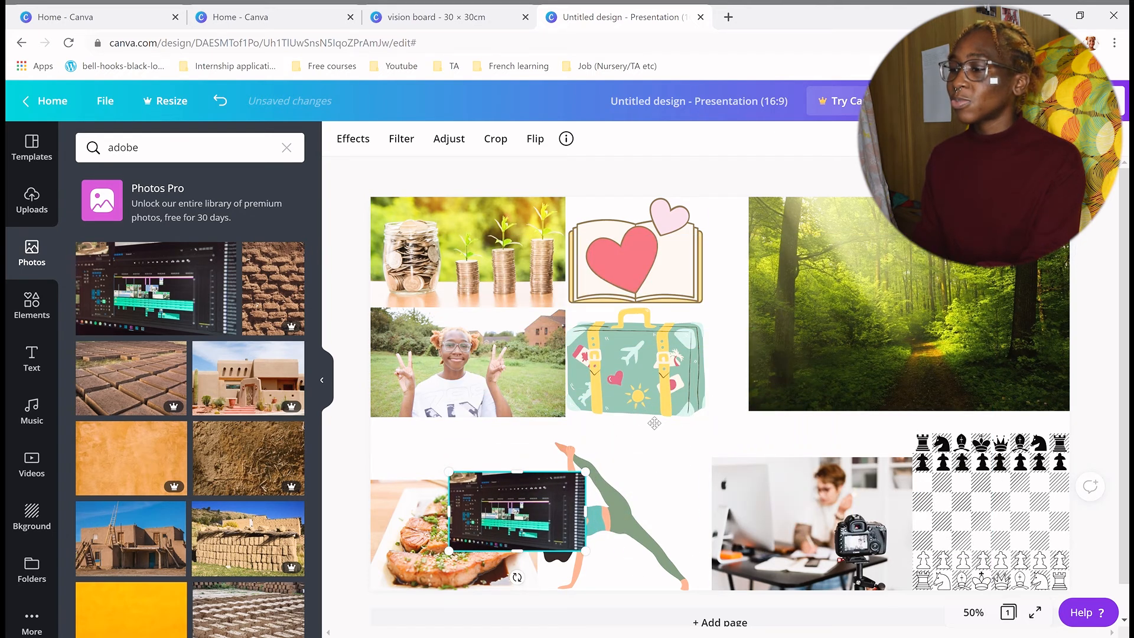
{"action": "left_click_drag", "start_coordinate": [516, 511], "coordinate": [681, 417]}
Step: Shrink the camera photo and fit the video-editing timeline photo above it, beside the chessboard
{"action": "left_click", "coordinate": [763, 535]}
{"action": "left_click_drag", "start_coordinate": [745, 484], "coordinate": [794, 520]}
{"action": "left_click_drag", "start_coordinate": [713, 435], "coordinate": [866, 486]}
{"action": "mouse_move", "coordinate": [788, 442]}
{"action": "left_mouse_down"}
{"action": "mouse_move", "coordinate": [813, 450]}
{"action": "mouse_move", "coordinate": [792, 437]}
{"action": "left_mouse_up"}
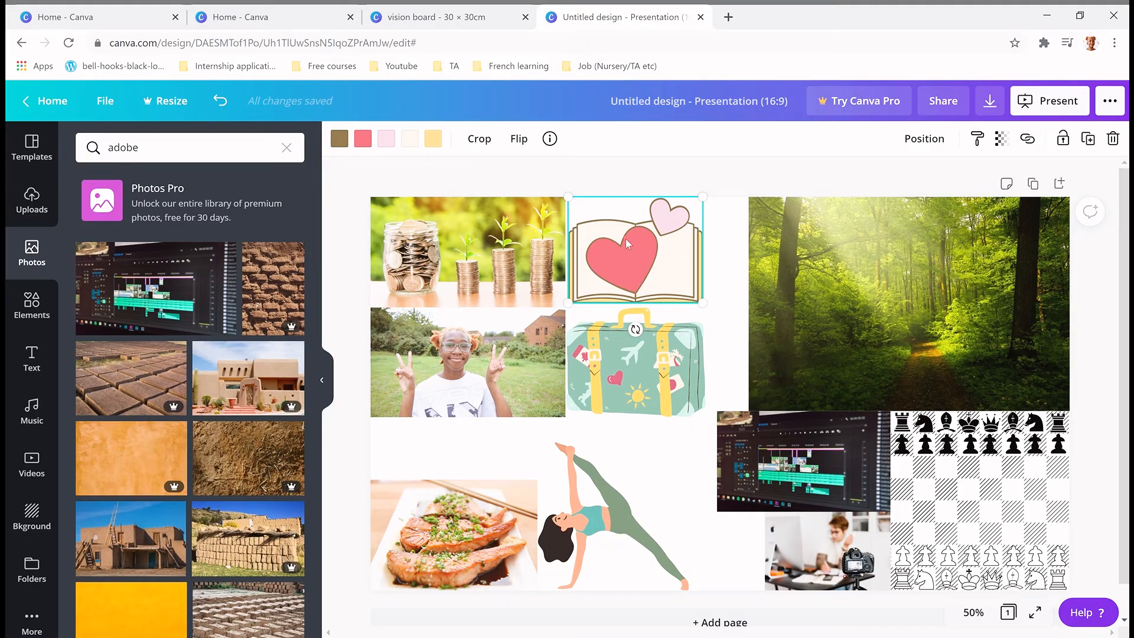
Step: Shift the stretching woman graphic right and enlarge the salmon photo to the portrait's width directly beneath it
{"action": "left_click_drag", "start_coordinate": [602, 519], "coordinate": [662, 518]}
{"action": "left_click_drag", "start_coordinate": [472, 532], "coordinate": [472, 469]}
{"action": "left_click_drag", "start_coordinate": [538, 529], "coordinate": [569, 549]}
Step: Shrink the forest photo in the page's upper-right corner and enlarge the camera photo to the same width directly beneath it
{"action": "left_click", "coordinate": [815, 354]}
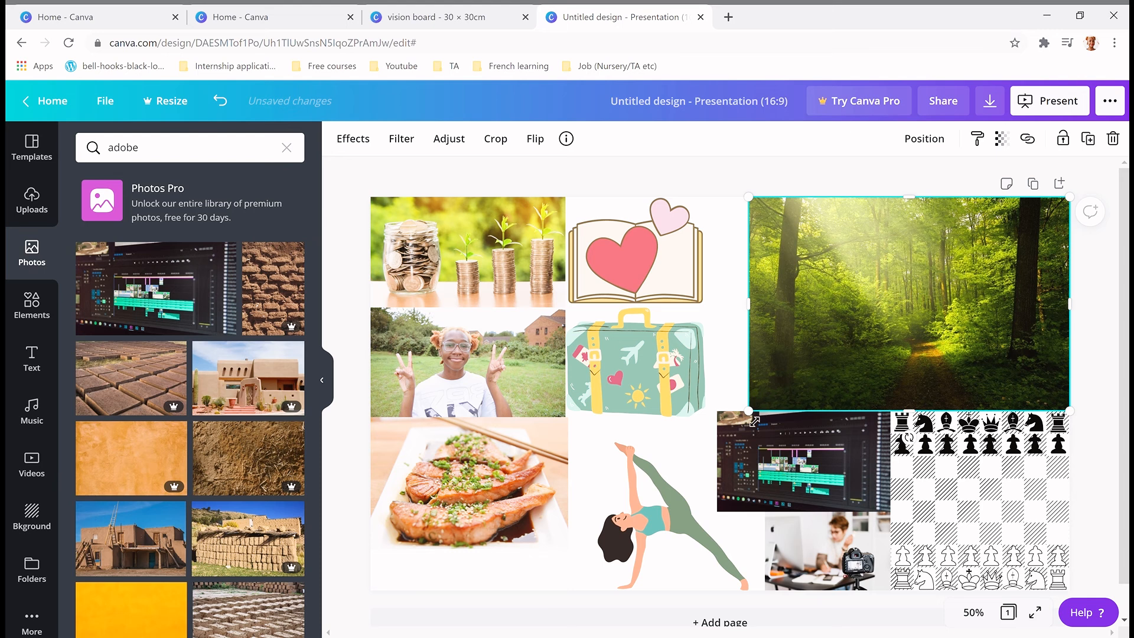
{"action": "left_click_drag", "start_coordinate": [750, 414], "coordinate": [823, 364]}
{"action": "left_click_drag", "start_coordinate": [803, 464], "coordinate": [645, 501]}
{"action": "left_click_drag", "start_coordinate": [980, 501], "coordinate": [535, 465]}
{"action": "left_click_drag", "start_coordinate": [827, 552], "coordinate": [1006, 401]}
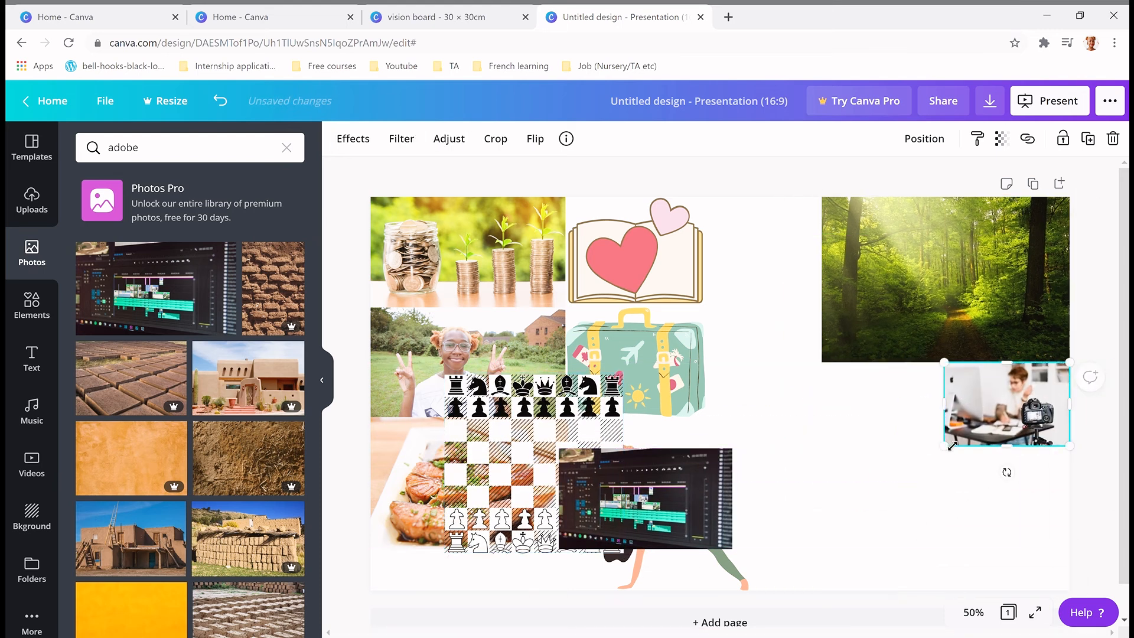
{"action": "left_click_drag", "start_coordinate": [952, 446], "coordinate": [800, 488]}
Step: Move the suitcase graphic to the middle of the page and adjust its size, keeping the video-editing photo out of its way
{"action": "left_click_drag", "start_coordinate": [697, 465], "coordinate": [774, 239]}
{"action": "left_click", "coordinate": [617, 283]}
{"action": "left_click_drag", "start_coordinate": [619, 353], "coordinate": [745, 304]}
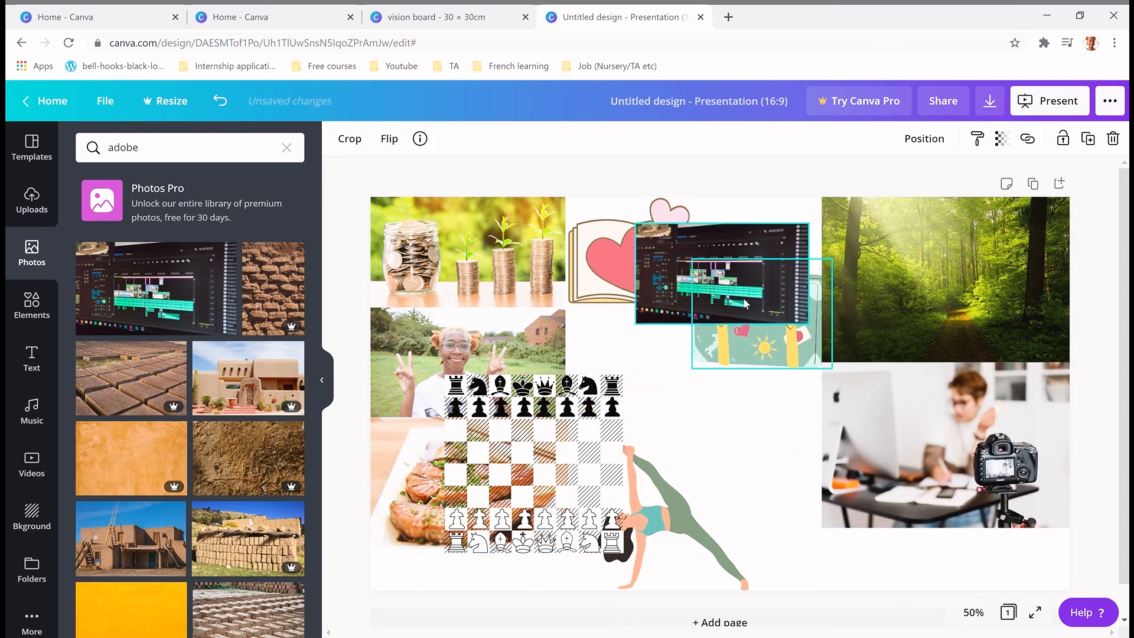
{"action": "left_click_drag", "start_coordinate": [663, 278], "coordinate": [420, 503]}
{"action": "left_click_drag", "start_coordinate": [746, 328], "coordinate": [734, 373]}
{"action": "left_click_drag", "start_coordinate": [685, 418], "coordinate": [679, 421]}
Step: Clear the video-editing photo and chessboard off the salmon photo and fit the stretching woman graphic directly beside the salmon
{"action": "left_click_drag", "start_coordinate": [560, 457], "coordinate": [662, 270]}
{"action": "left_click_drag", "start_coordinate": [534, 464], "coordinate": [427, 473]}
{"action": "left_click_drag", "start_coordinate": [667, 508], "coordinate": [667, 478]}
{"action": "left_click", "coordinate": [542, 461]}
{"action": "left_click_drag", "start_coordinate": [566, 418], "coordinate": [568, 424]}
{"action": "left_click_drag", "start_coordinate": [655, 460], "coordinate": [623, 461]}
{"action": "left_click_drag", "start_coordinate": [717, 562], "coordinate": [710, 553]}
Step: Shrink the camera photo and the forest photo along the page's right edge
{"action": "left_click", "coordinate": [850, 508]}
{"action": "left_click_drag", "start_coordinate": [823, 528], "coordinate": [903, 479]}
{"action": "left_click", "coordinate": [868, 331]}
{"action": "left_click_drag", "start_coordinate": [823, 362], "coordinate": [875, 353]}
Step: Move the chessboard between the stretching woman and the camera photo, below the suitcase, and reduce its size
{"action": "left_click_drag", "start_coordinate": [463, 475], "coordinate": [843, 507]}
{"action": "left_click_drag", "start_coordinate": [734, 426], "coordinate": [787, 449]}
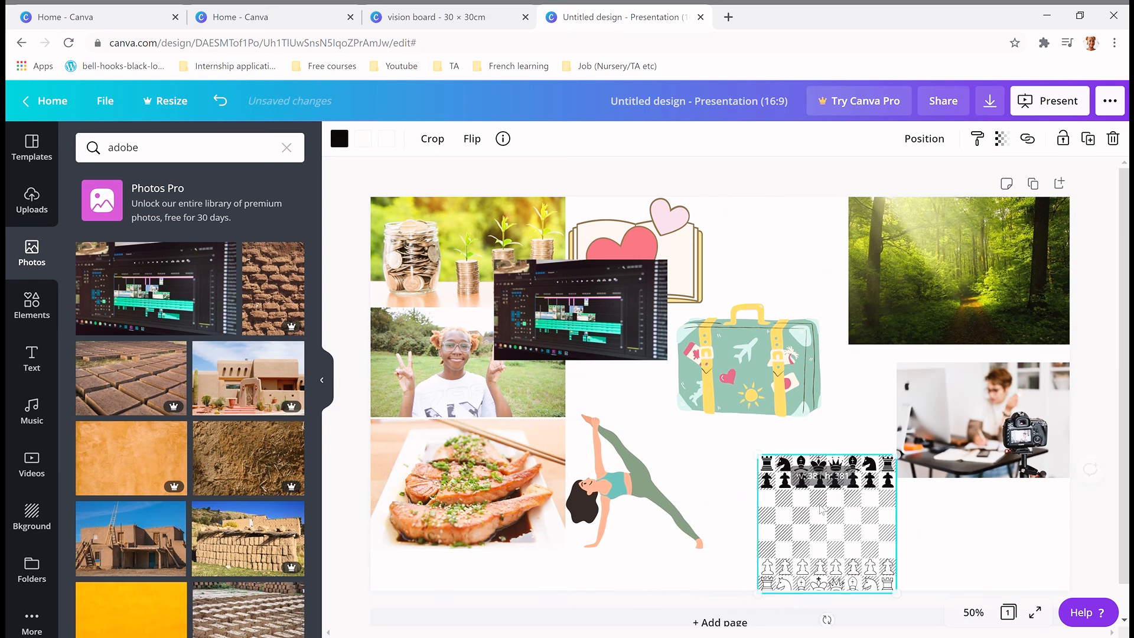
{"action": "left_click_drag", "start_coordinate": [823, 509], "coordinate": [785, 499]}
Step: Fit the video-editing photo into the page's lower-right corner and enlarge the camera photo above it to the same width
{"action": "left_click_drag", "start_coordinate": [572, 347], "coordinate": [973, 577]}
{"action": "left_click_drag", "start_coordinate": [899, 490], "coordinate": [888, 480]}
{"action": "left_click", "coordinate": [939, 428]}
{"action": "left_click_drag", "start_coordinate": [898, 364], "coordinate": [879, 356]}
Step: Move the stretching woman graphic down and enlarge it slightly, and shift the suitcase graphic right toward the forest photo
{"action": "left_click_drag", "start_coordinate": [639, 473], "coordinate": [640, 507]}
{"action": "left_click_drag", "start_coordinate": [705, 449], "coordinate": [710, 443]}
{"action": "left_click_drag", "start_coordinate": [749, 380], "coordinate": [776, 390]}
Step: Enlarge the open book with hearts graphic slightly
{"action": "left_click", "coordinate": [685, 287]}
{"action": "mouse_move", "coordinate": [703, 303]}
{"action": "left_mouse_down"}
{"action": "mouse_move", "coordinate": [714, 312]}
{"action": "mouse_move", "coordinate": [698, 307]}
{"action": "left_mouse_up"}
{"action": "left_click", "coordinate": [732, 346]}
{"action": "left_click", "coordinate": [672, 180]}
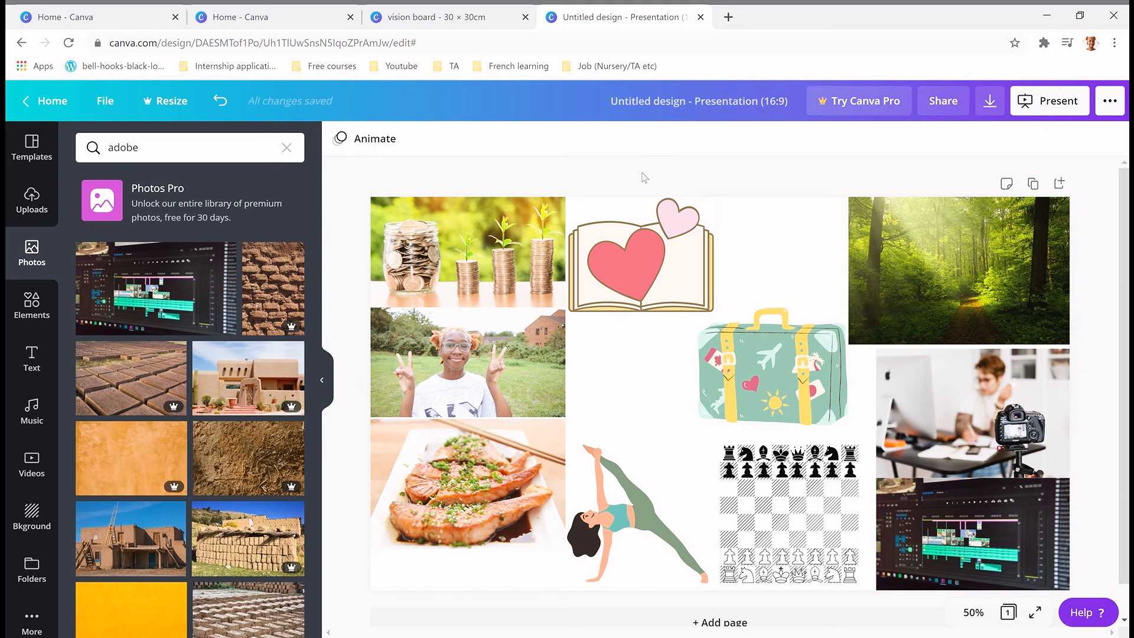
{"action": "left_click", "coordinate": [516, 351]}
{"action": "left_click", "coordinate": [454, 524]}
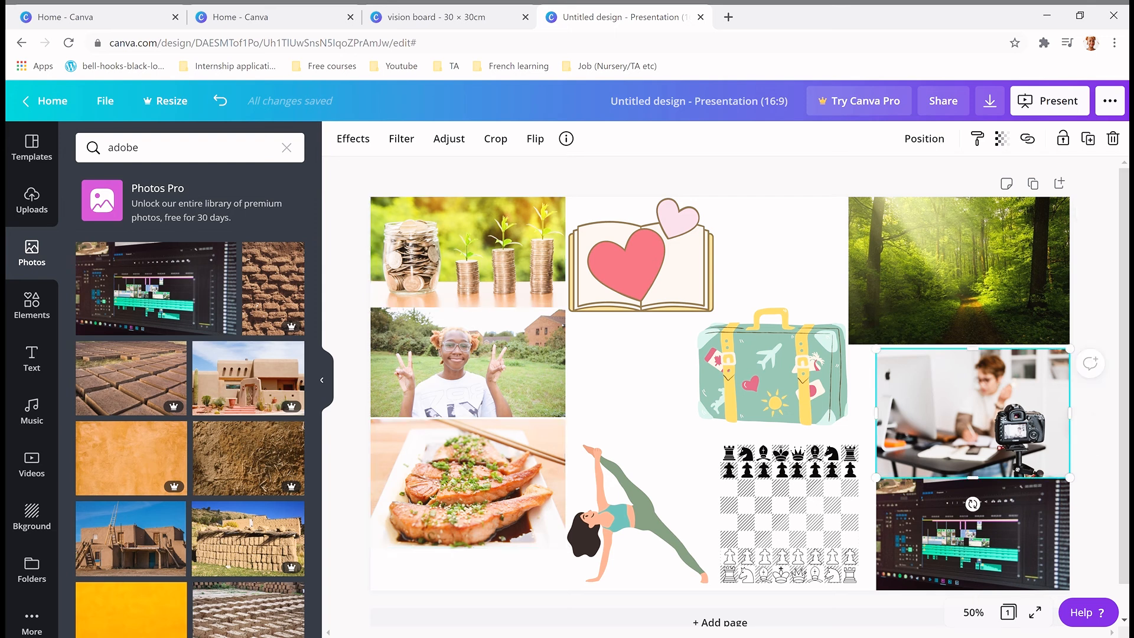
{"action": "left_click", "coordinate": [352, 300]}
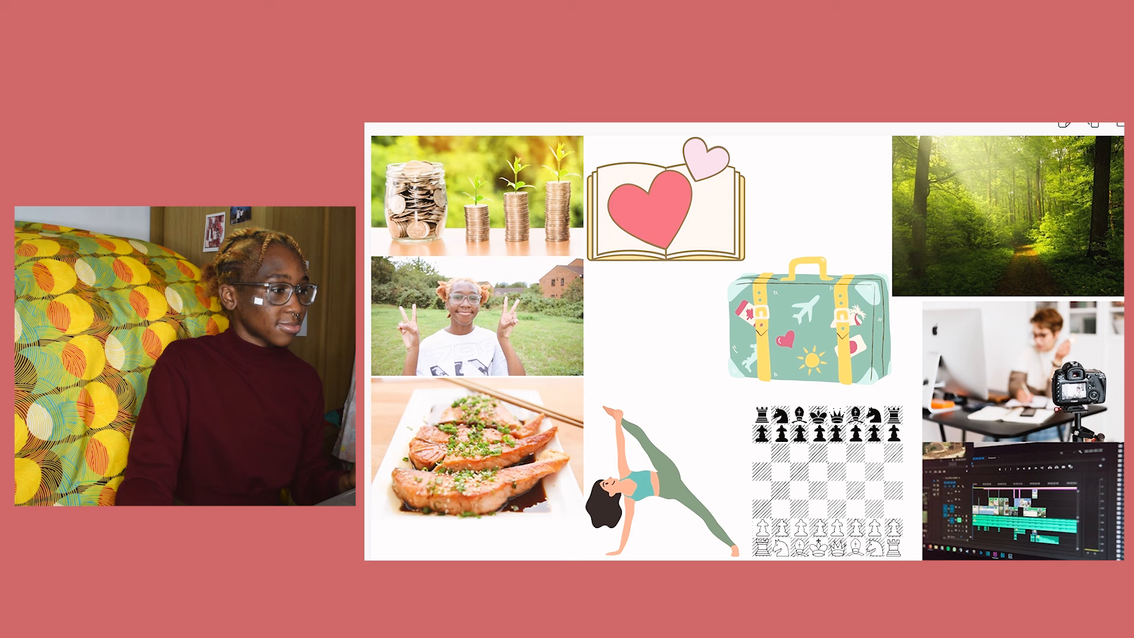